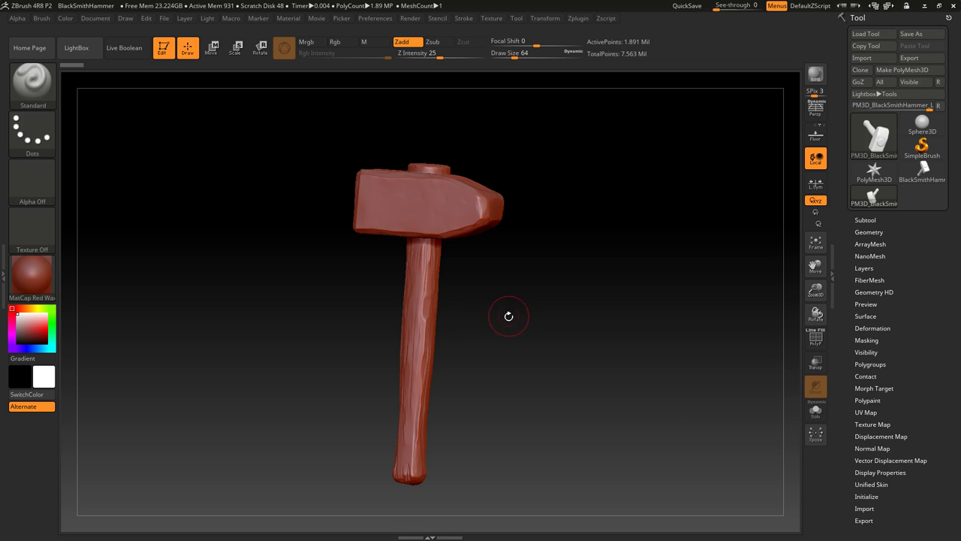
Step: Bake the LP_defaultMat mesh maps for the hammer from the Baking dialog
drag(509, 315, 563, 323)
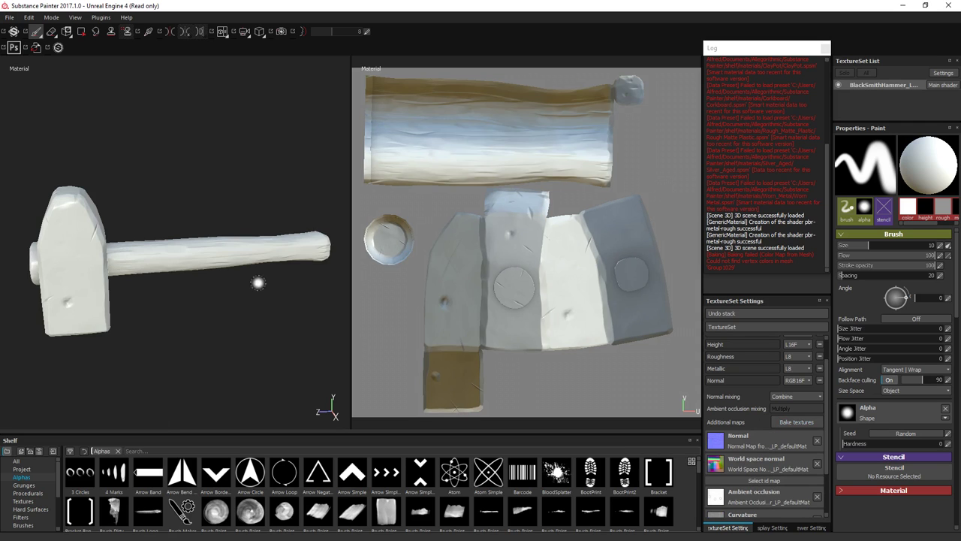
mouse_move(155, 229)
alt+mouse_down()
mouse_move(189, 202)
mouse_move(242, 204)
alt+mouse_up()
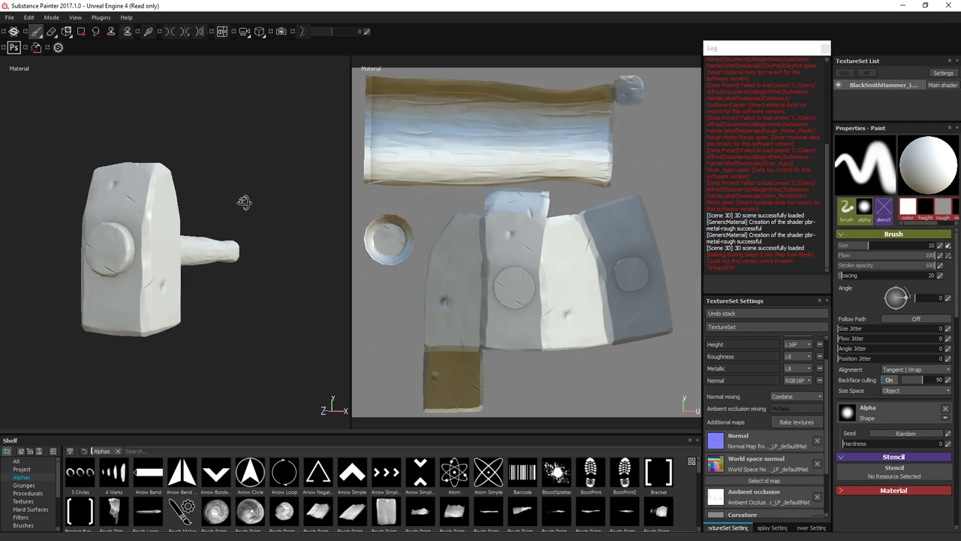
click(803, 423)
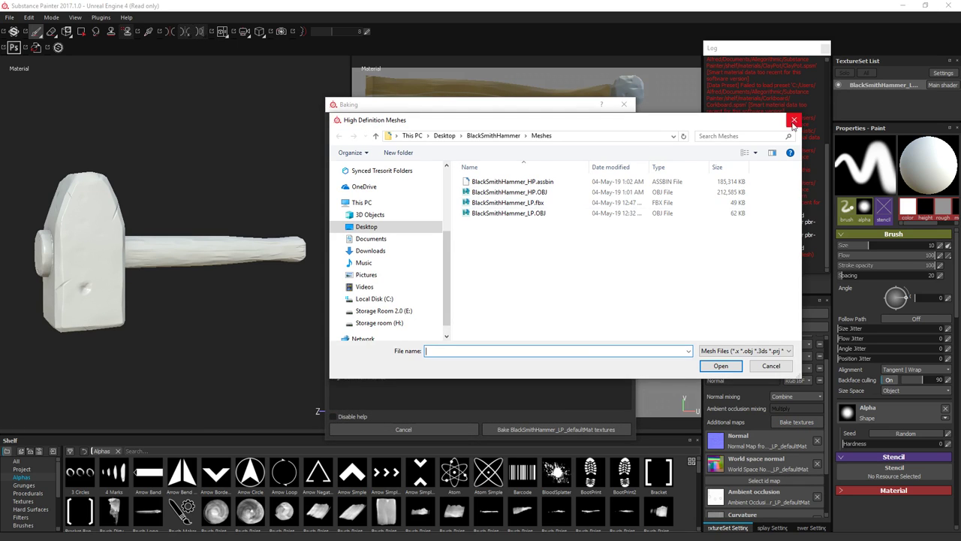
click(794, 120)
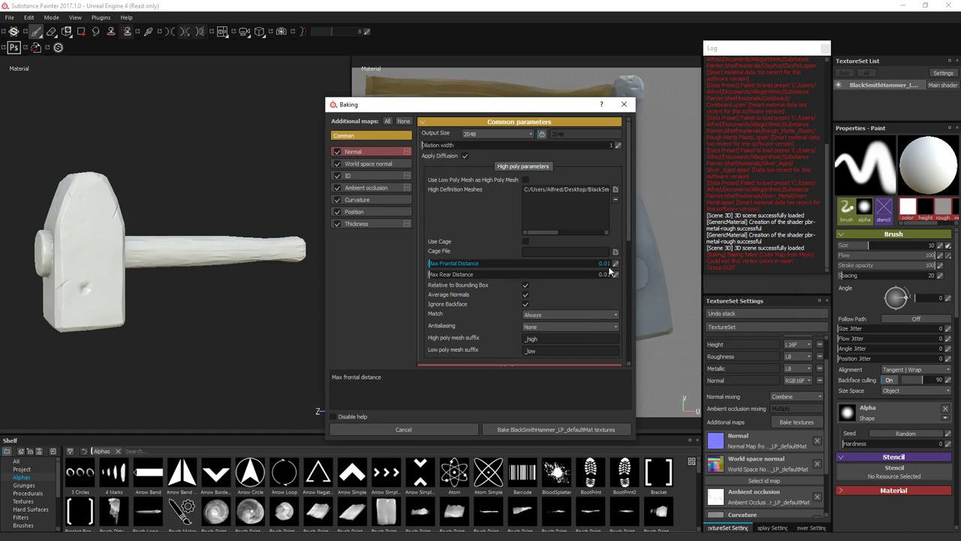
click(556, 428)
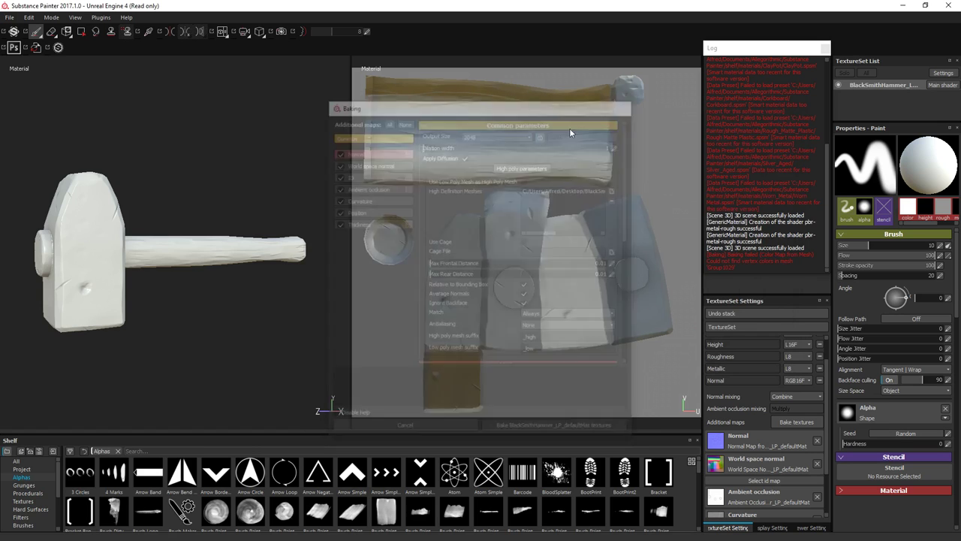
mouse_move(153, 217)
alt+mouse_down()
mouse_move(195, 321)
mouse_move(210, 321)
alt+mouse_up()
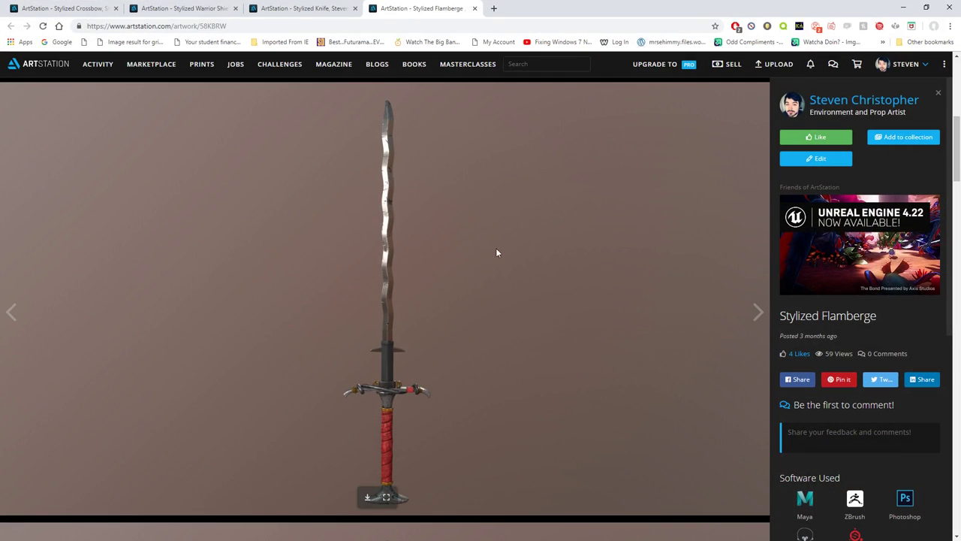
click(308, 8)
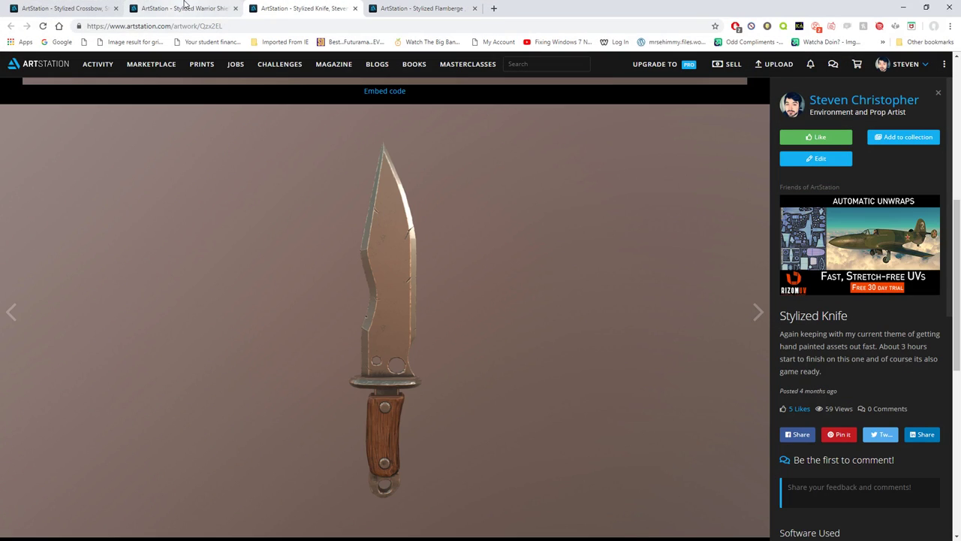
click(187, 7)
key(ctrl+shift+Tab)
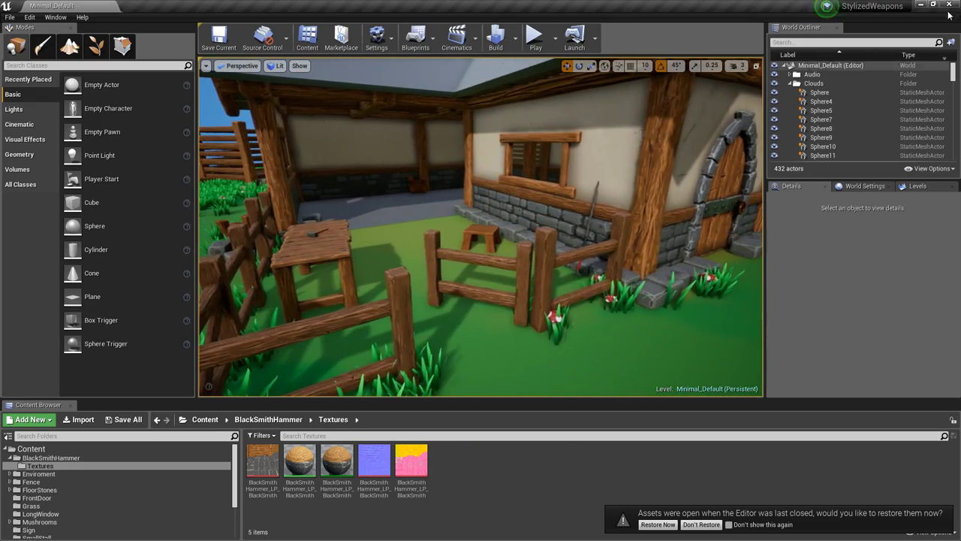
Step: Return to Substance Painter with the Log closed and the Smart materials shelf showing
click(922, 5)
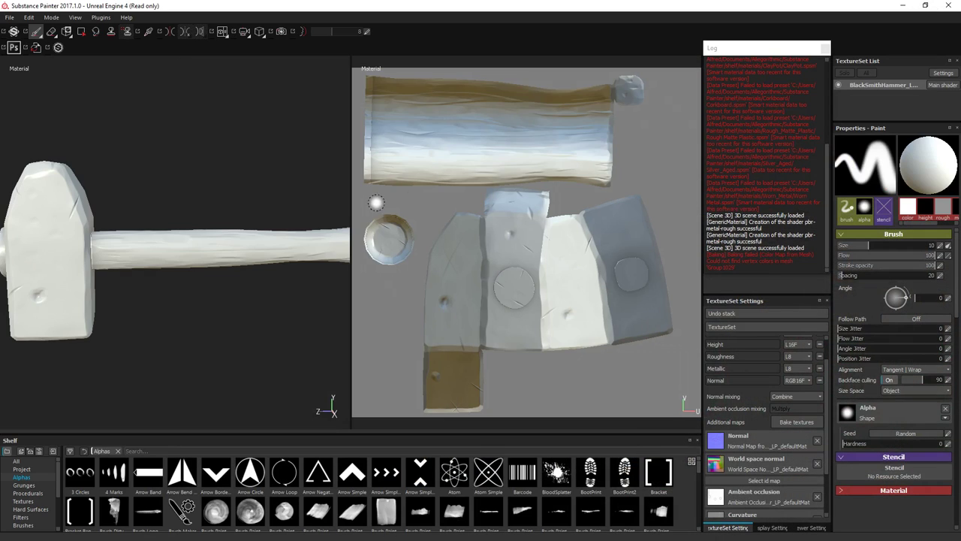
click(825, 48)
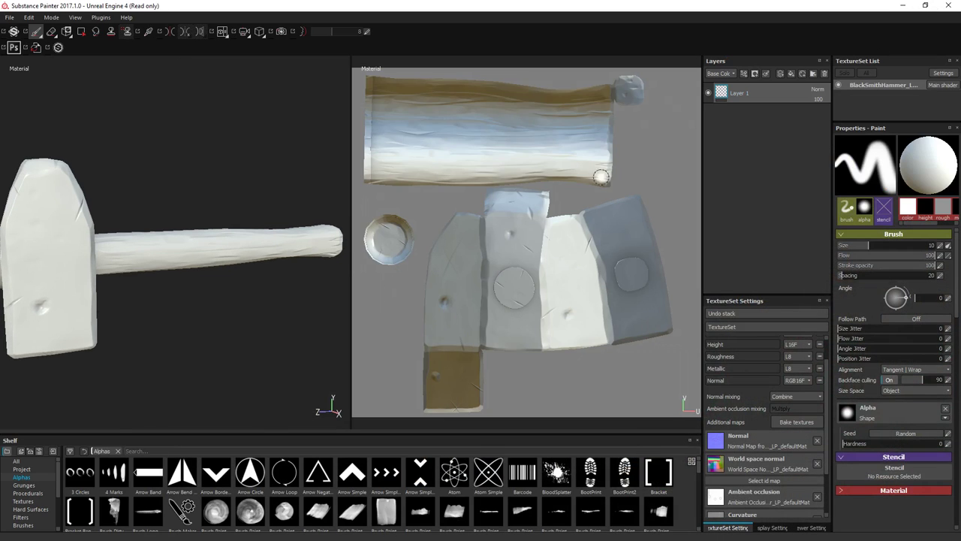
scroll(27, 523, down, 3)
click(33, 501)
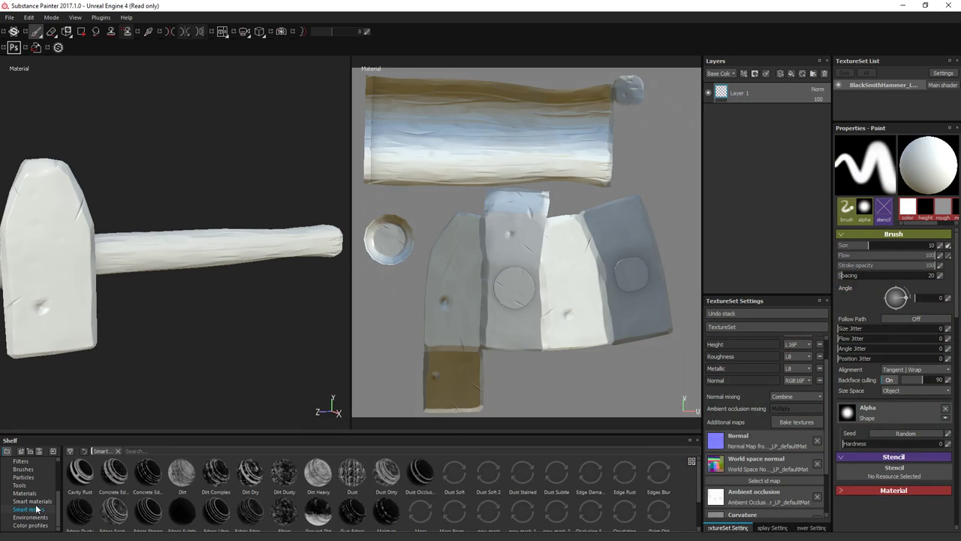
scroll(373, 517, down, 5)
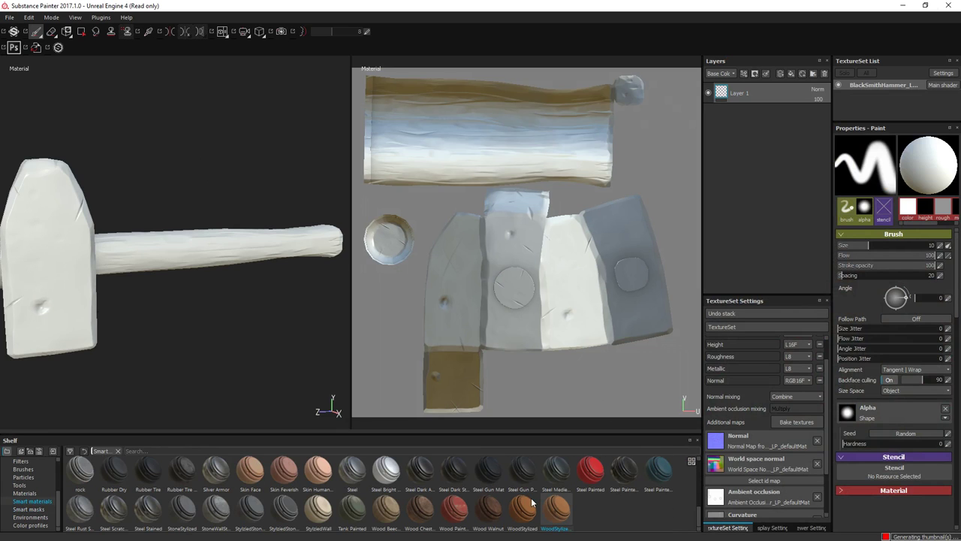
mouse_move(554, 514)
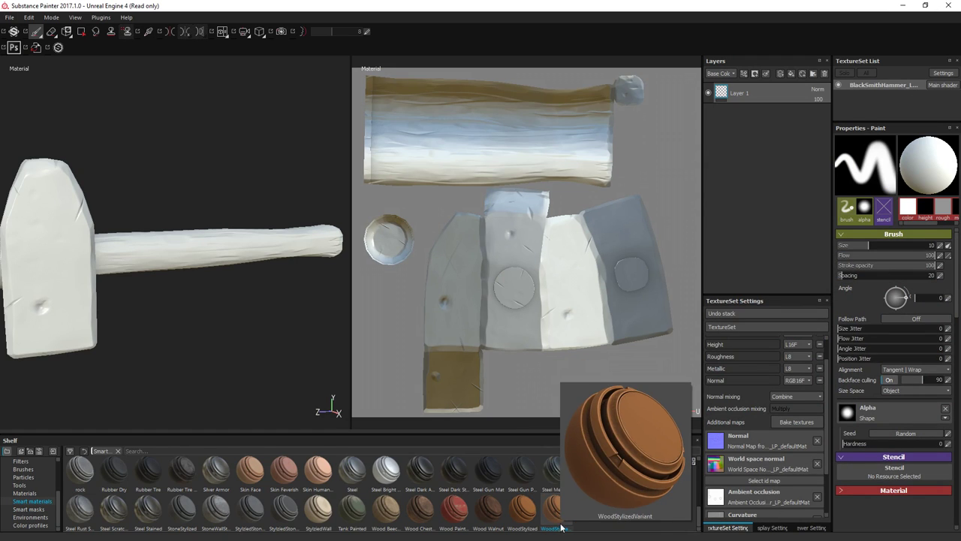
Step: Add WoodStylizedVariant as a layer with a black mask, revealing a small handle patch
drag(559, 528, 770, 156)
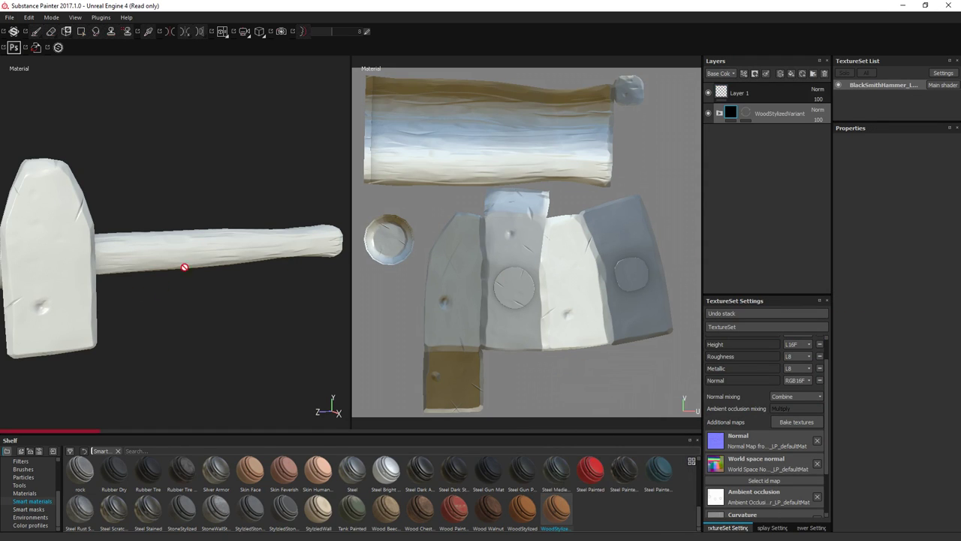
click(748, 113)
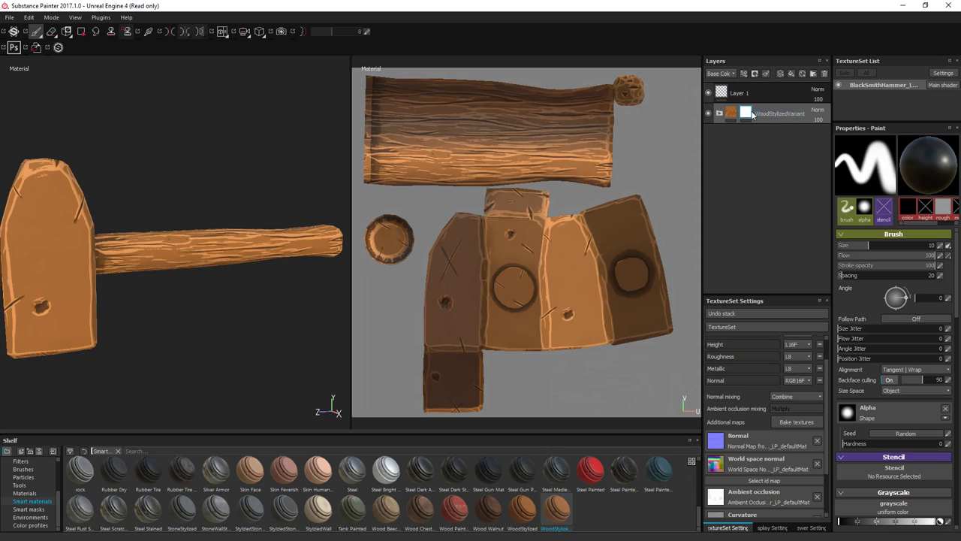
right_click(744, 115)
click(755, 128)
click(251, 248)
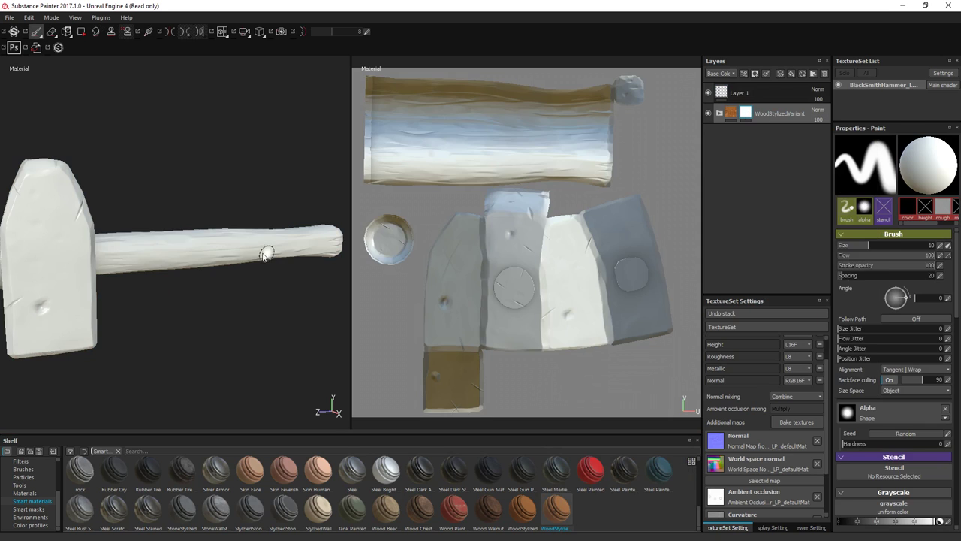
Step: Polygon-fill the wood layer's mask so wood shows on the whole handle
key(4)
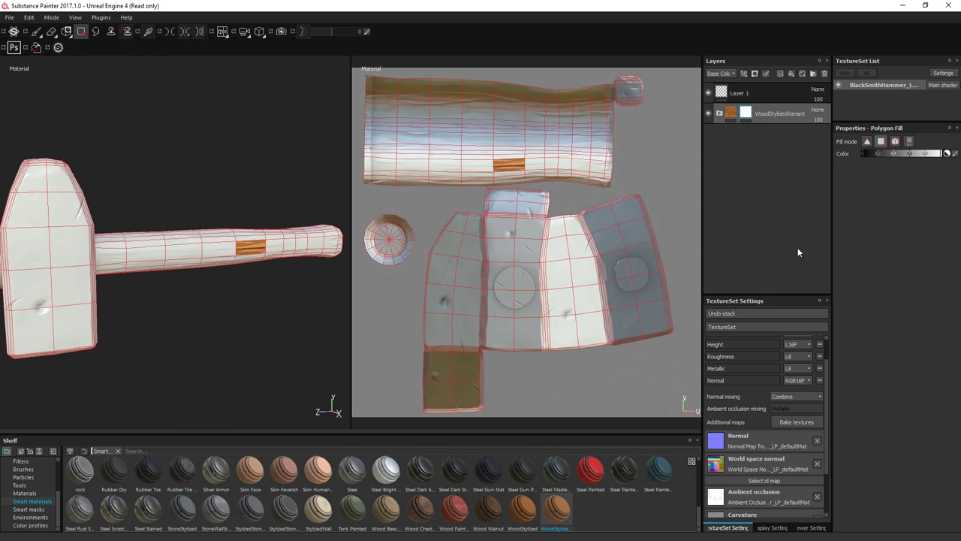
click(199, 240)
key(1)
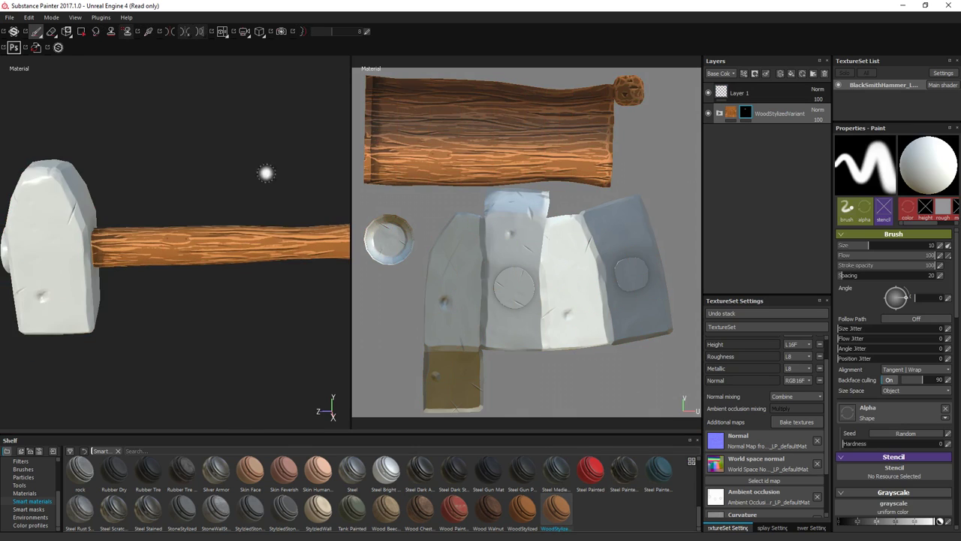
alt+drag(112, 220, 133, 266)
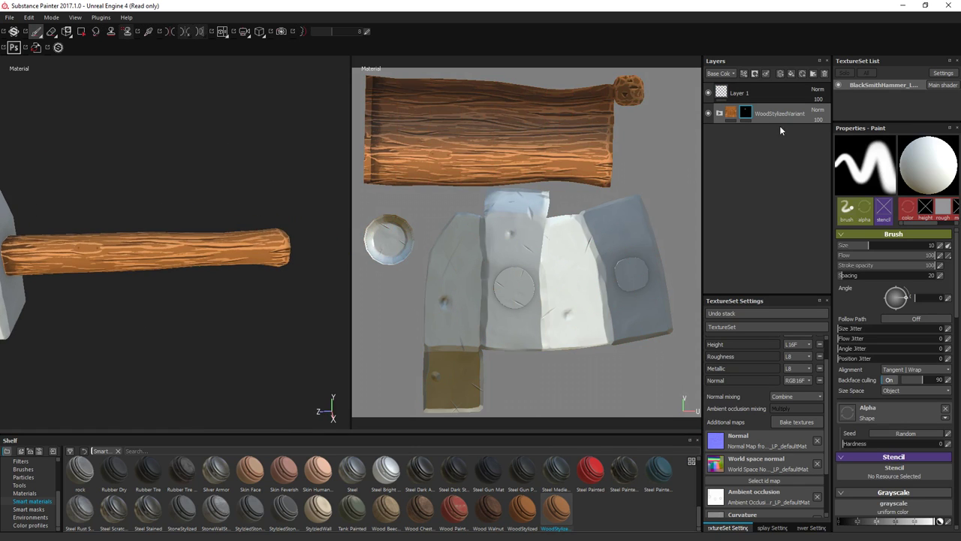
click(724, 114)
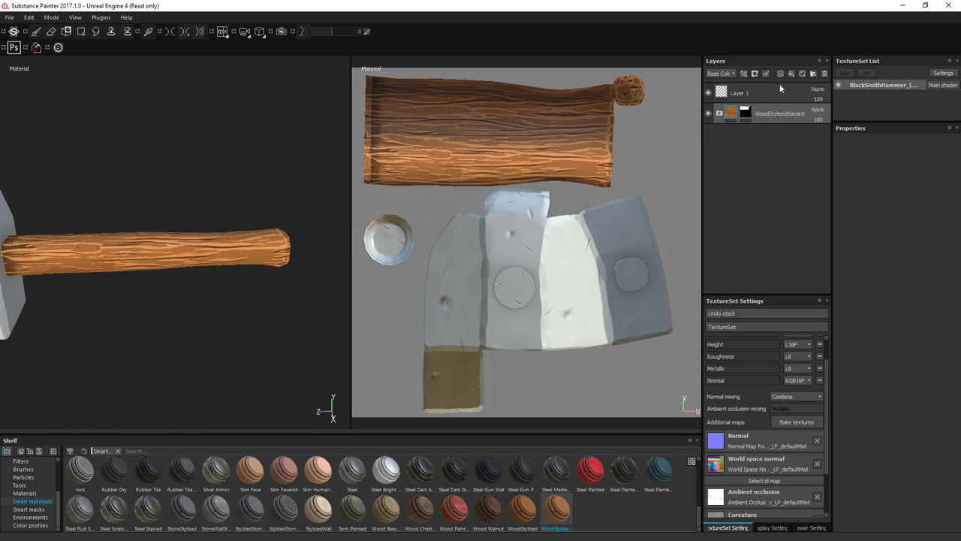
Step: Create Folder 1 above the wood and place a new Fill layer 2 inside it
click(811, 74)
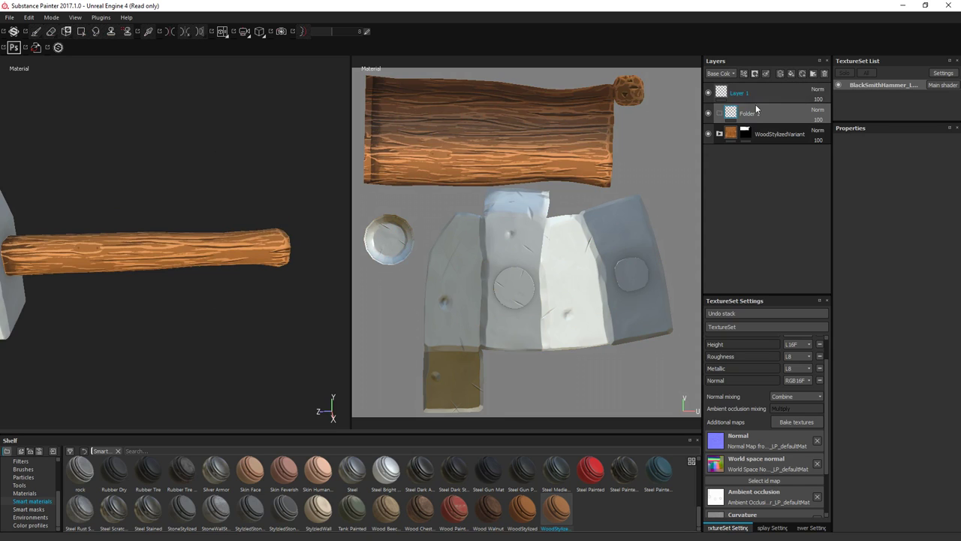
double_click(751, 113)
key(Return)
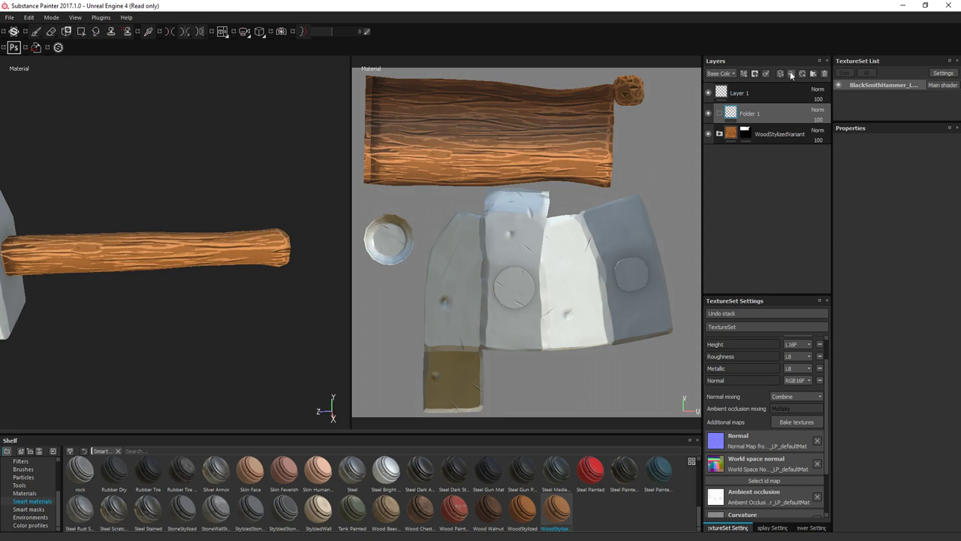
click(790, 74)
drag(748, 113, 753, 135)
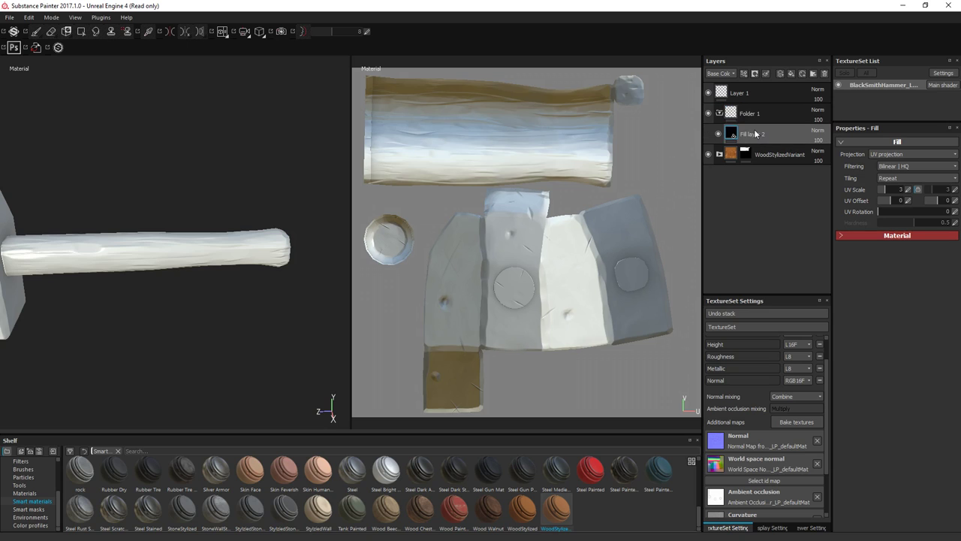
click(720, 154)
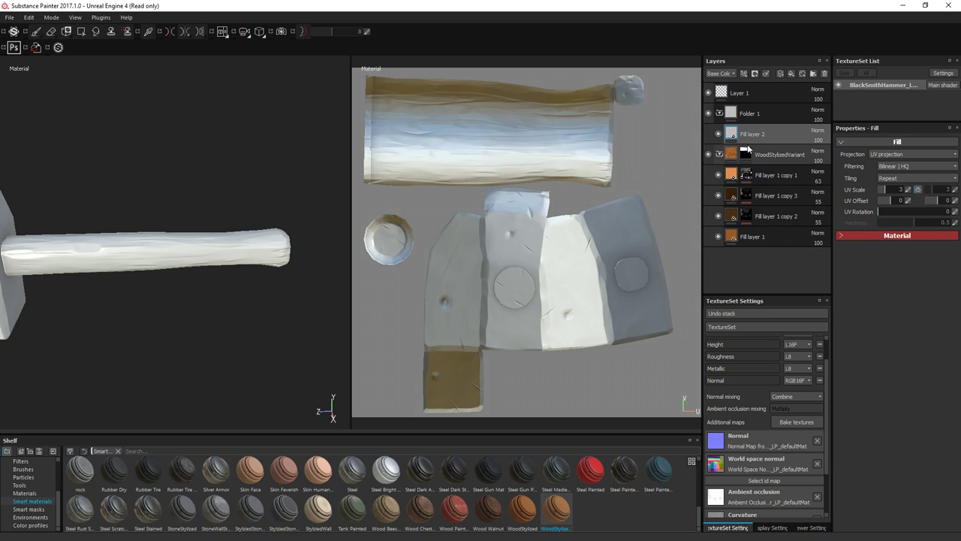
Step: Give Fill layer 2 a lighter brown base colour
click(871, 235)
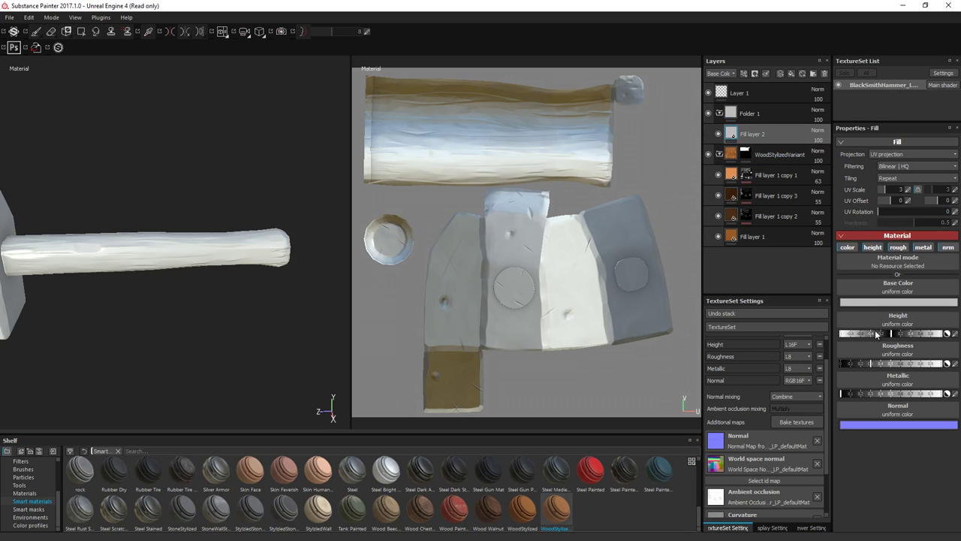
double_click(753, 133)
click(875, 302)
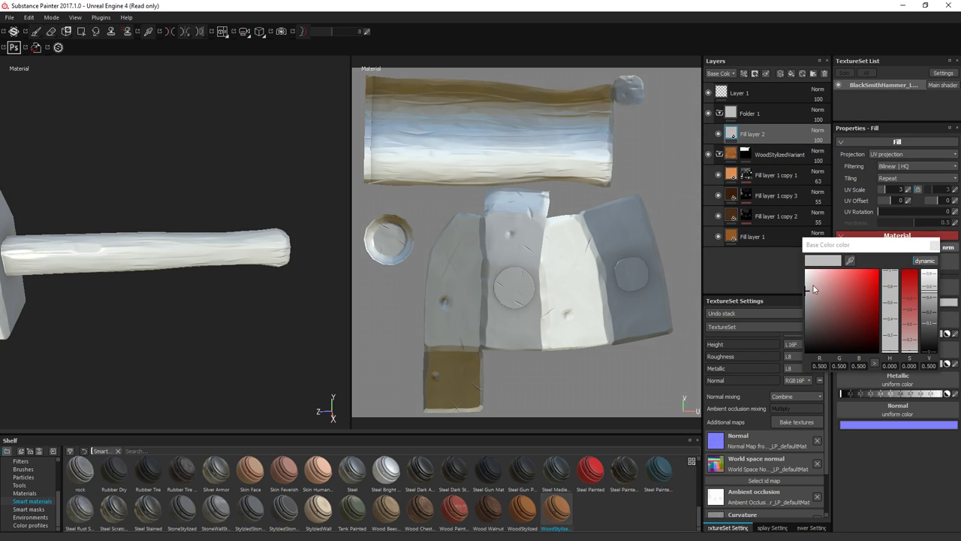
mouse_move(894, 329)
mouse_down()
mouse_move(864, 312)
mouse_move(853, 320)
mouse_up()
click(865, 330)
click(890, 347)
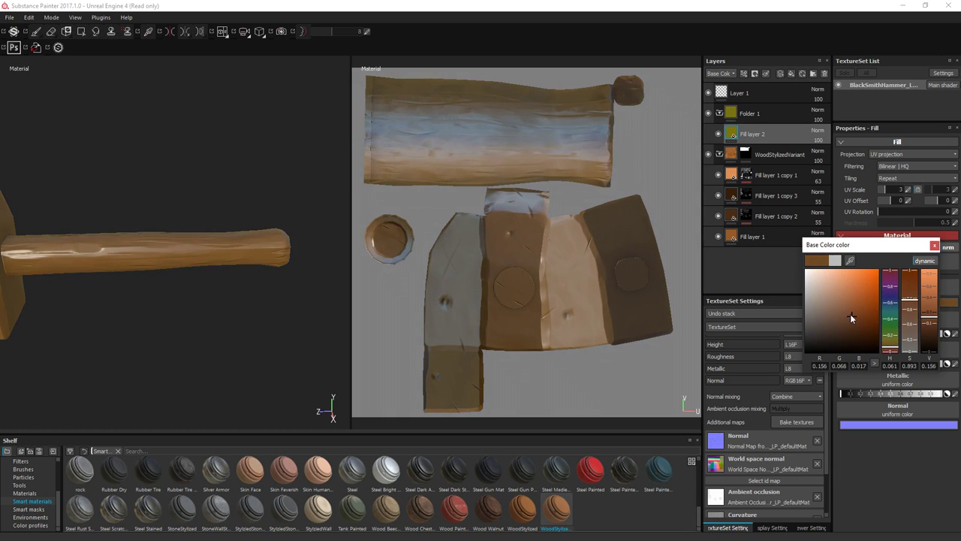
click(934, 245)
Step: Change the base colour to a brighter, more saturated orange
click(861, 302)
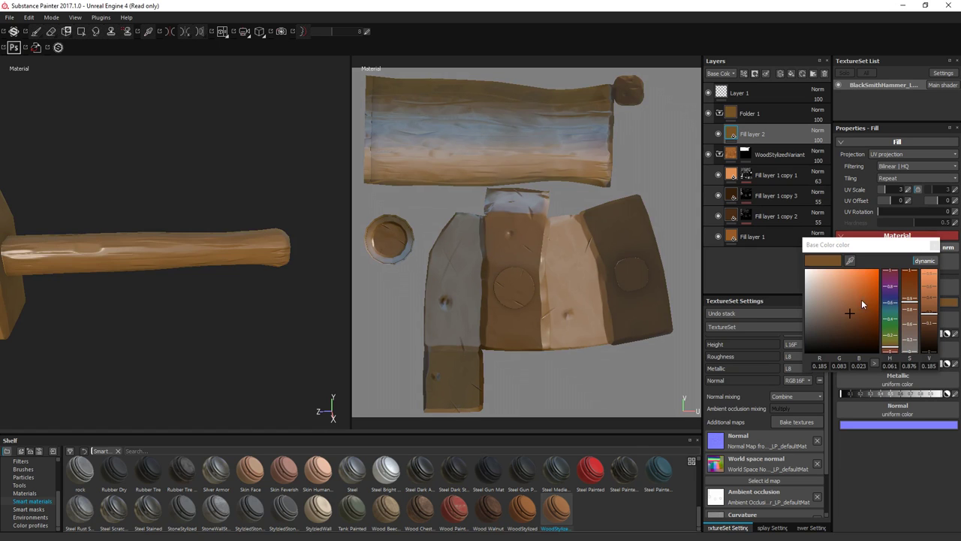
click(851, 260)
click(733, 236)
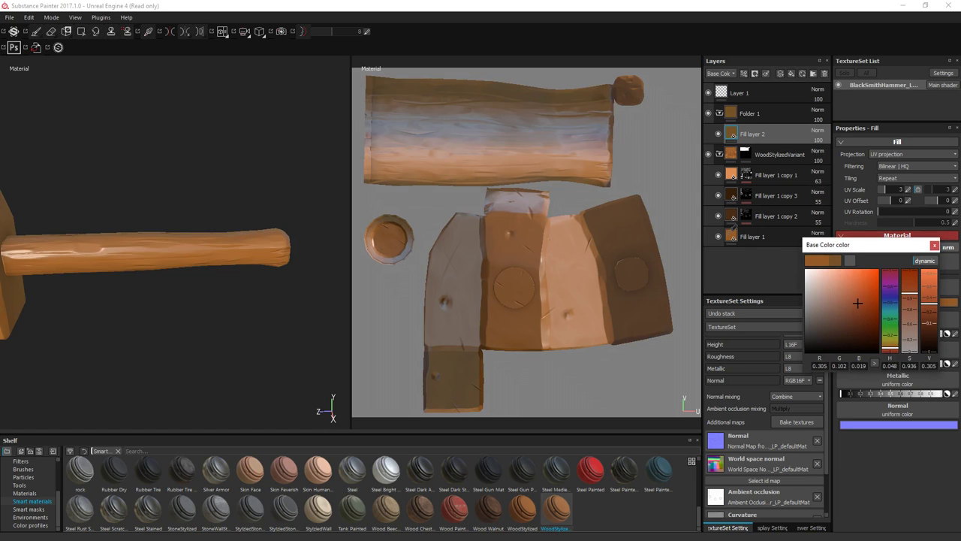
click(923, 260)
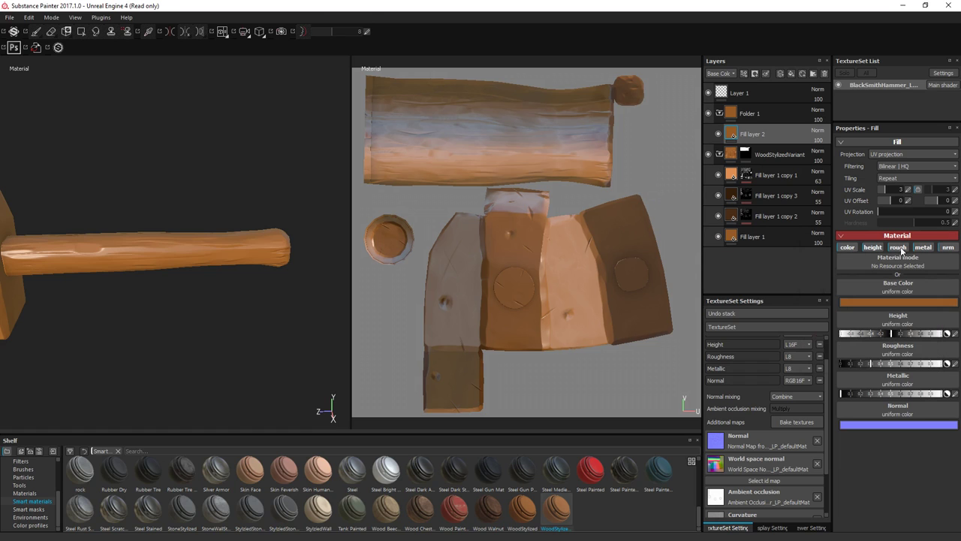
Step: Duplicate Fill layer 2 and add a mask to Folder 1
right_click(767, 139)
click(801, 289)
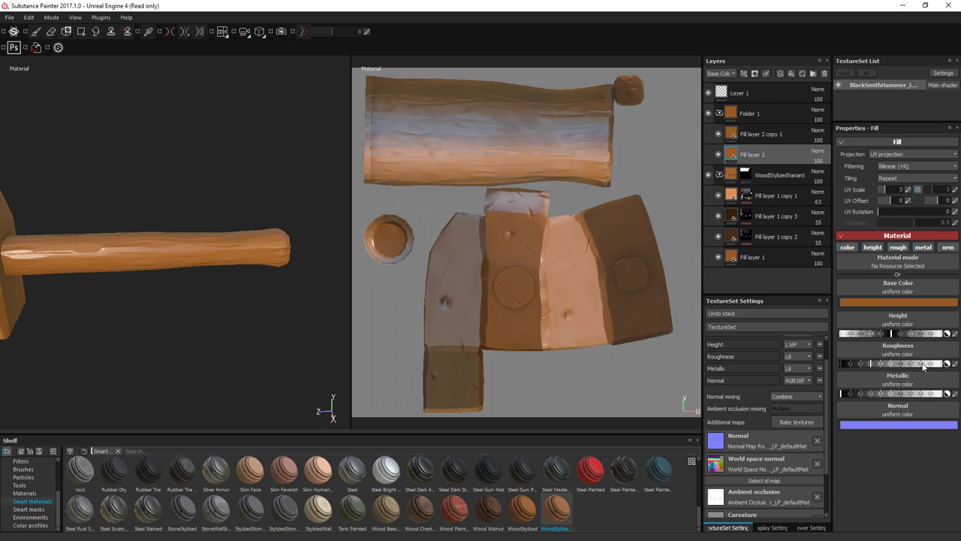
click(748, 113)
right_click(755, 115)
click(771, 141)
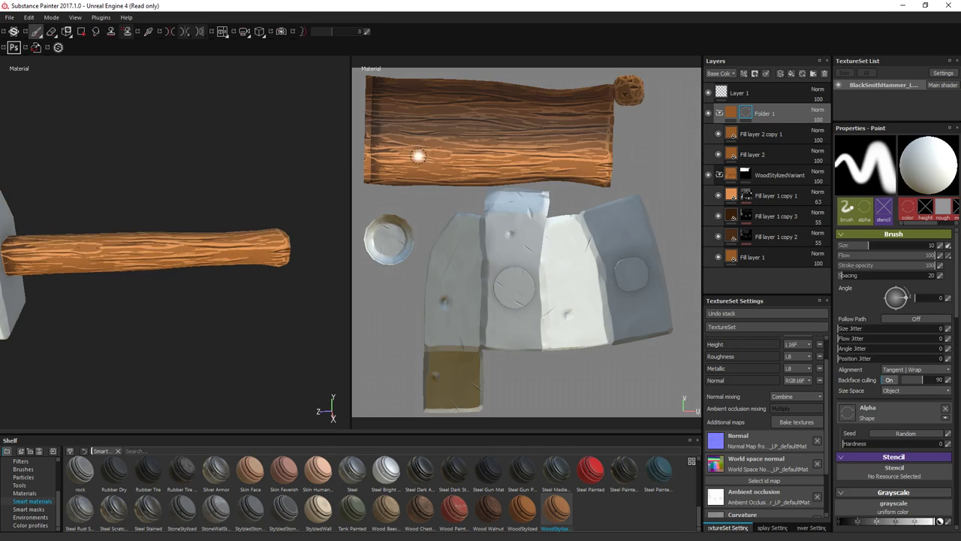
key(4)
key(1)
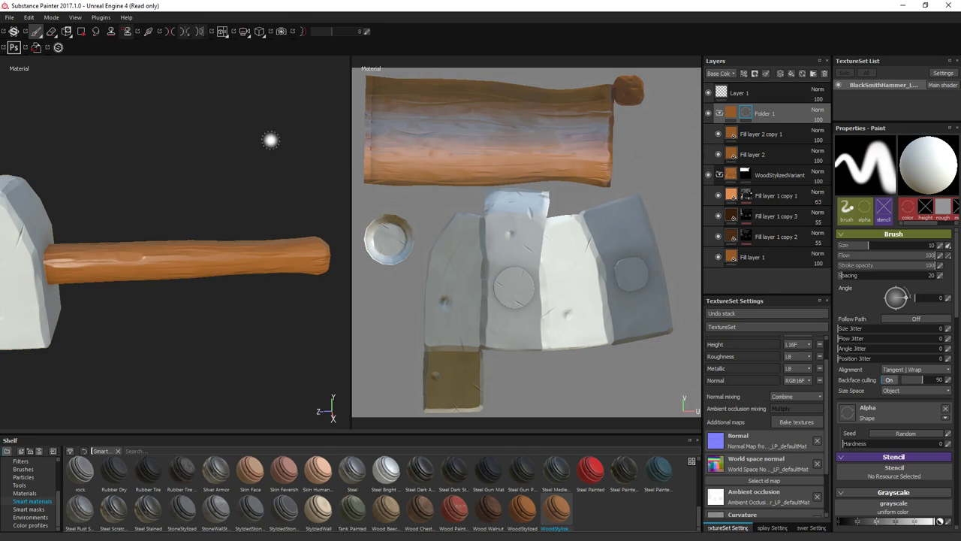
Step: Set Fill layer 2 copy 1's base colour to dark brown
click(751, 154)
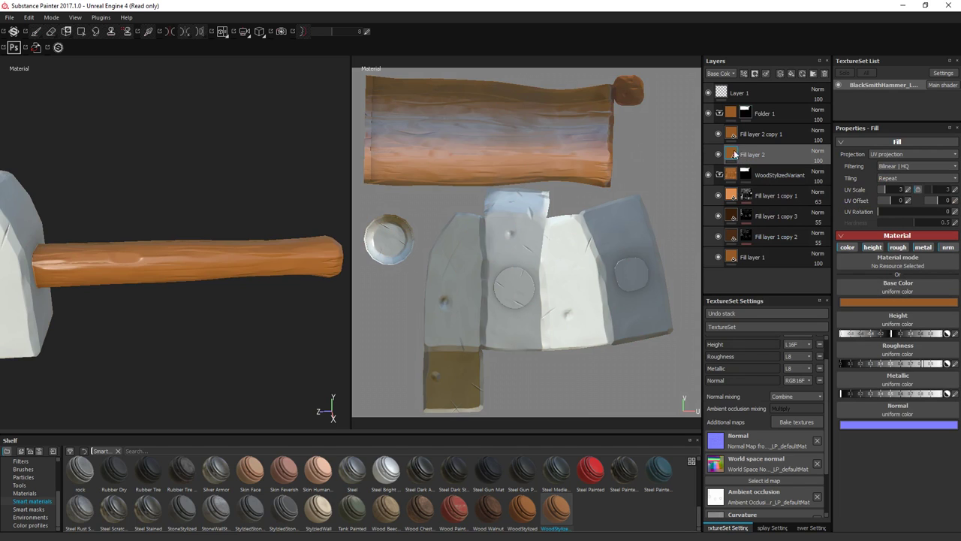
click(754, 133)
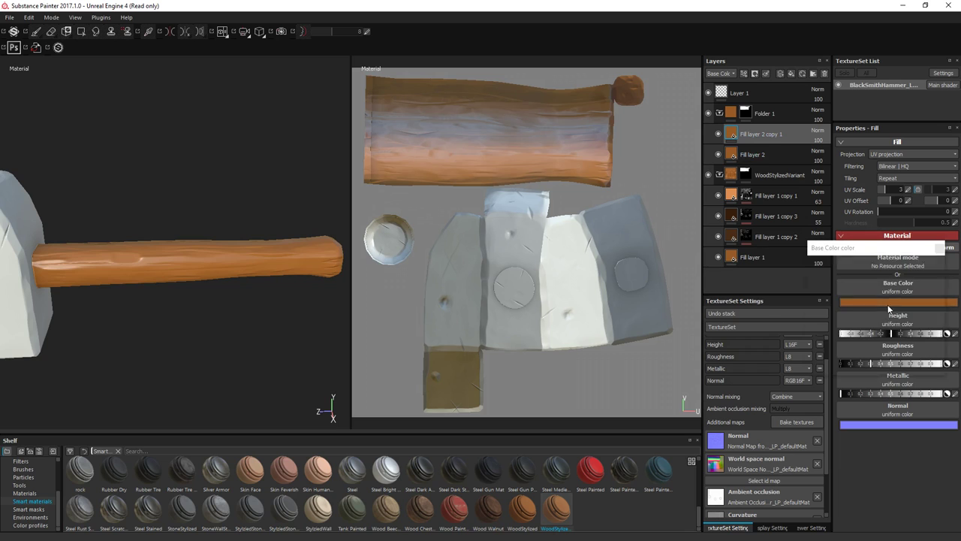
click(889, 302)
click(862, 326)
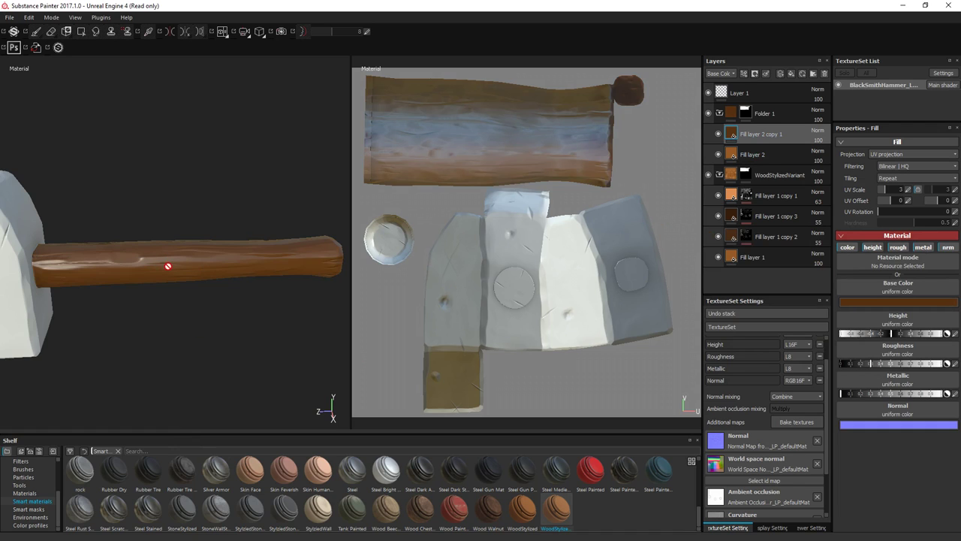
scroll(169, 254, up, 3)
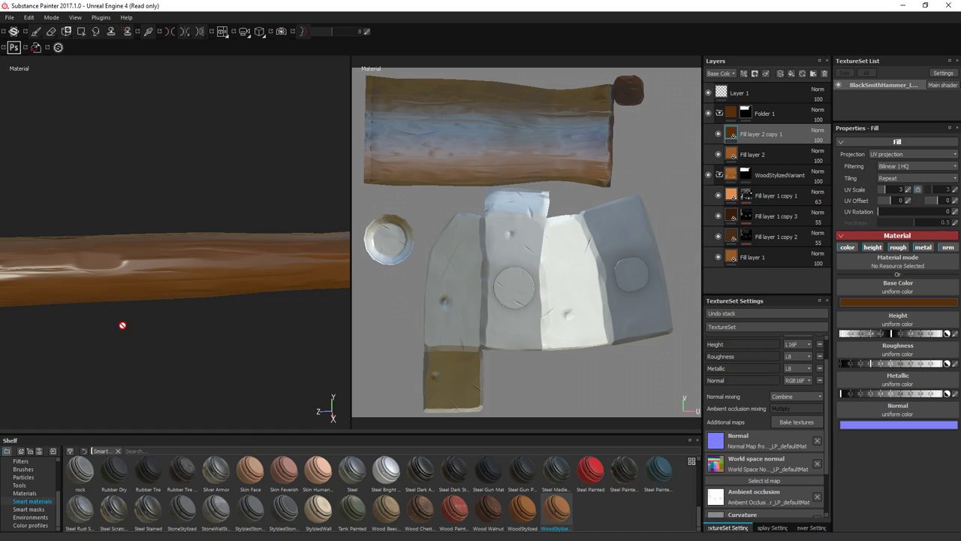
Step: Apply the Cavity Rust smart mask to Fill layer 2 copy 1 for dark grain lines
click(34, 511)
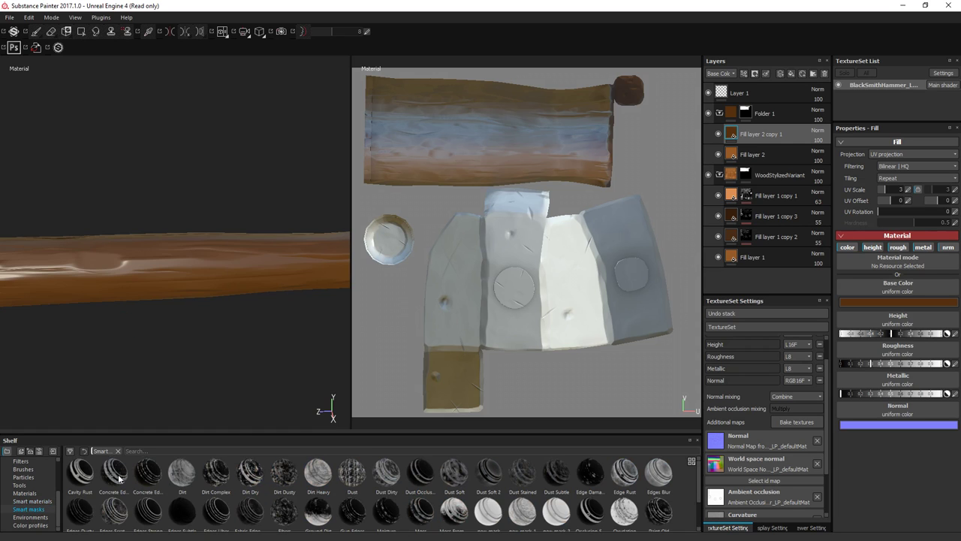
drag(81, 471, 751, 133)
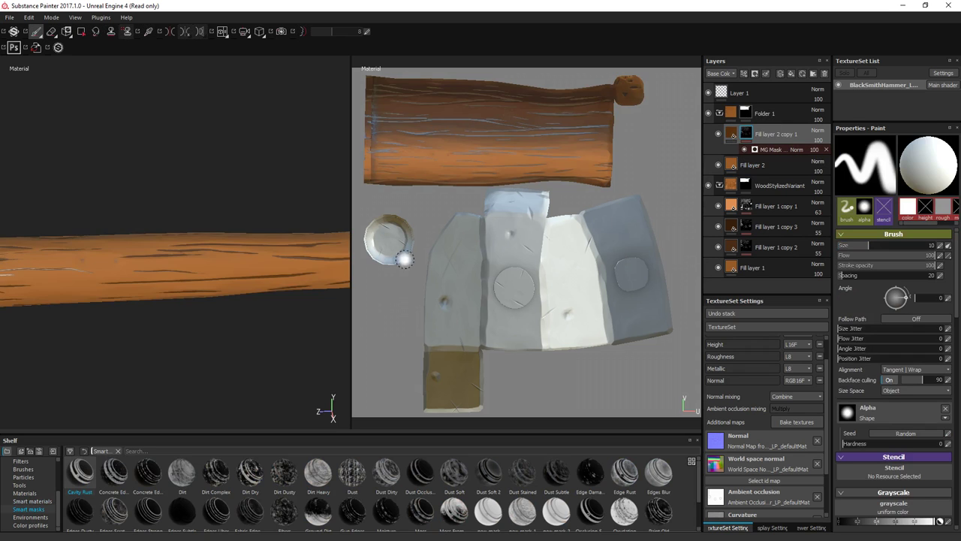
alt+drag(128, 330, 145, 326)
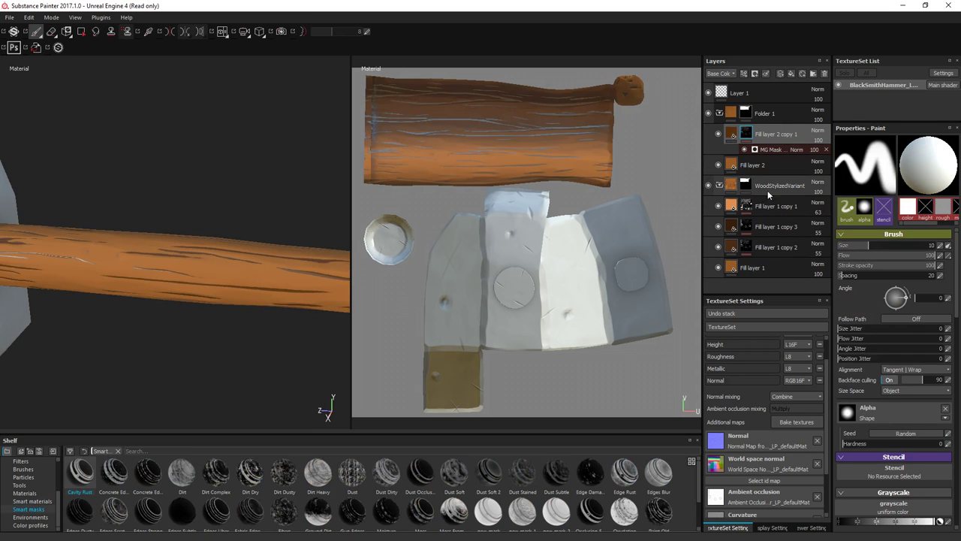
click(731, 134)
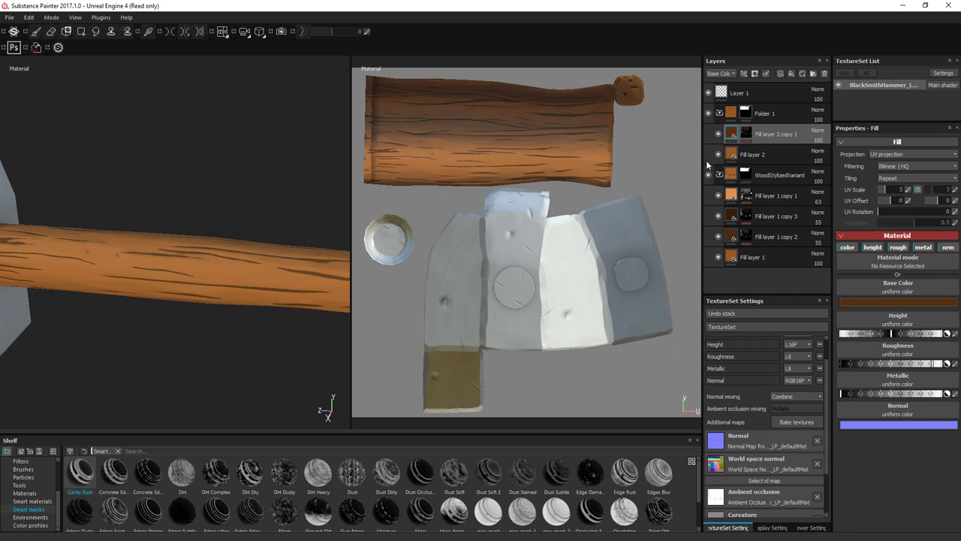
click(766, 150)
Step: Duplicate Fill layer 2 again, undoing an accidental extra duplicate
right_click(767, 150)
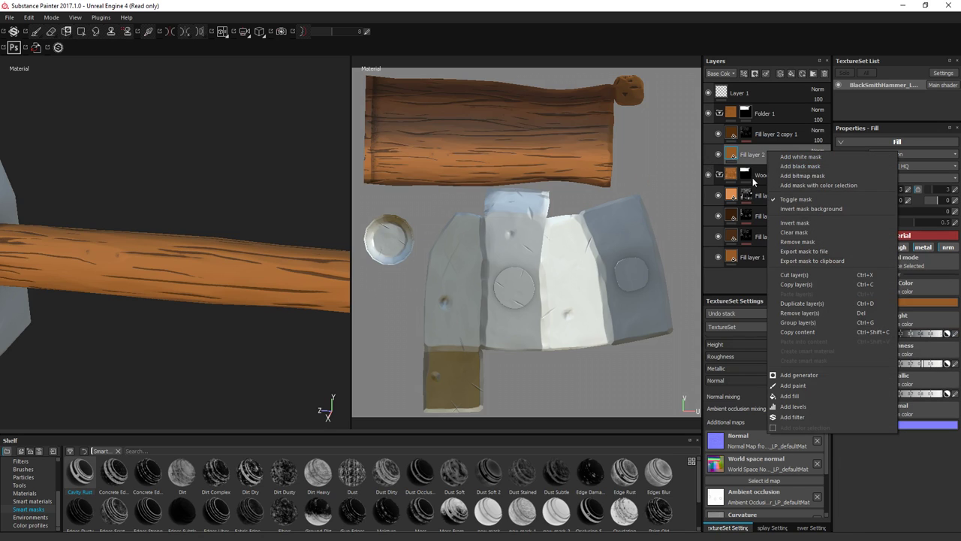
click(729, 133)
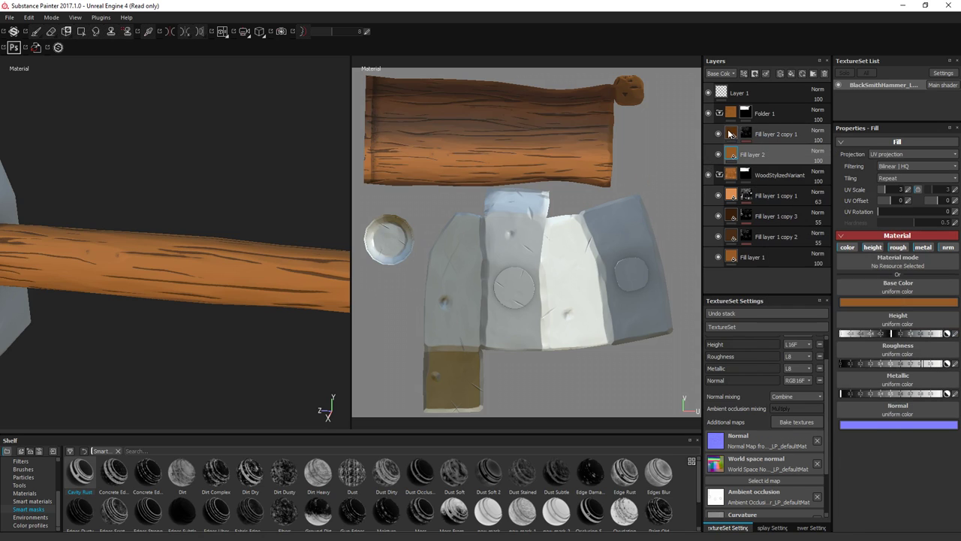
right_click(760, 154)
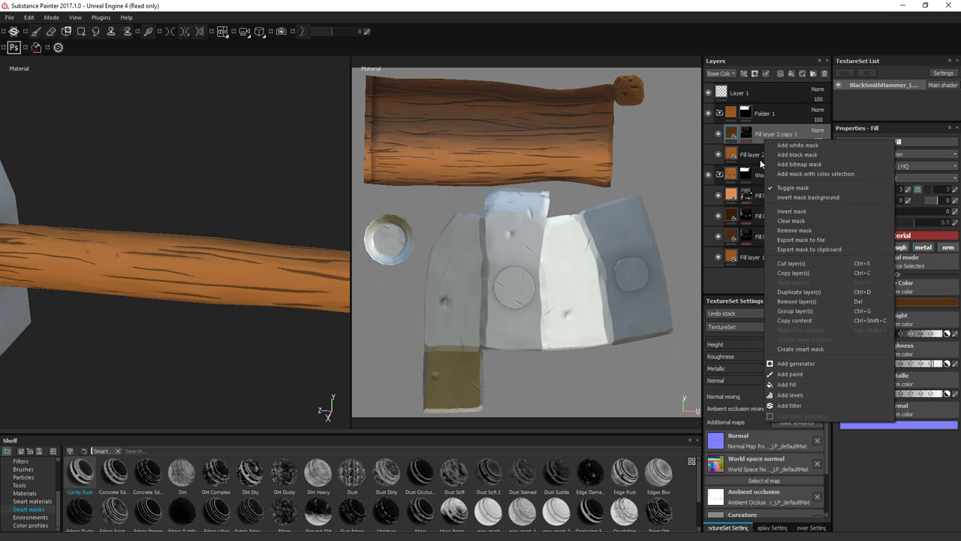
click(785, 294)
click(742, 135)
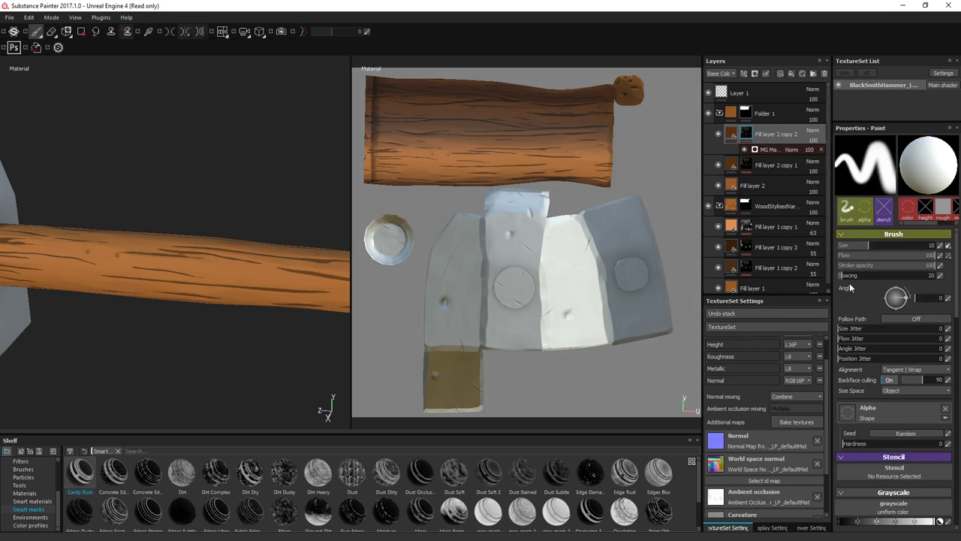
key(ctrl+z)
key(ctrl+z)
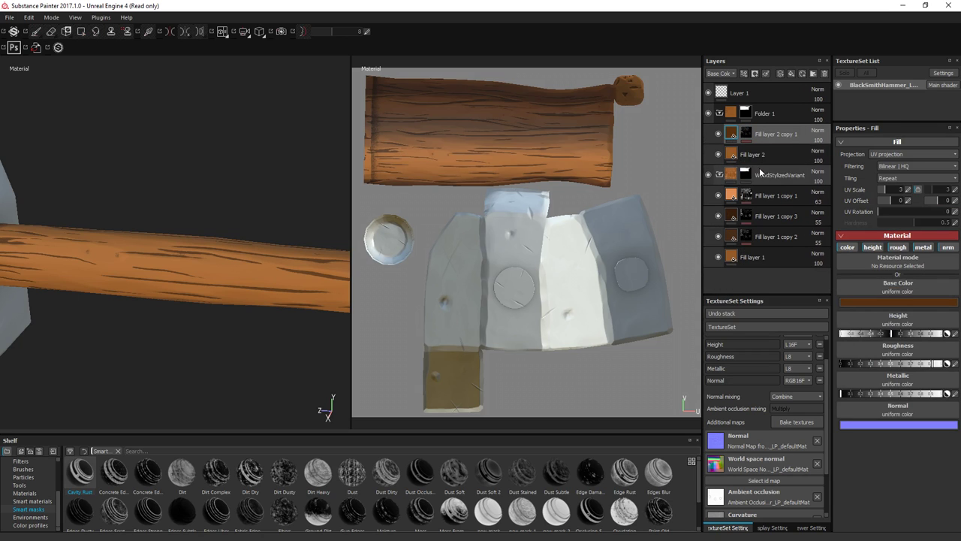
right_click(764, 151)
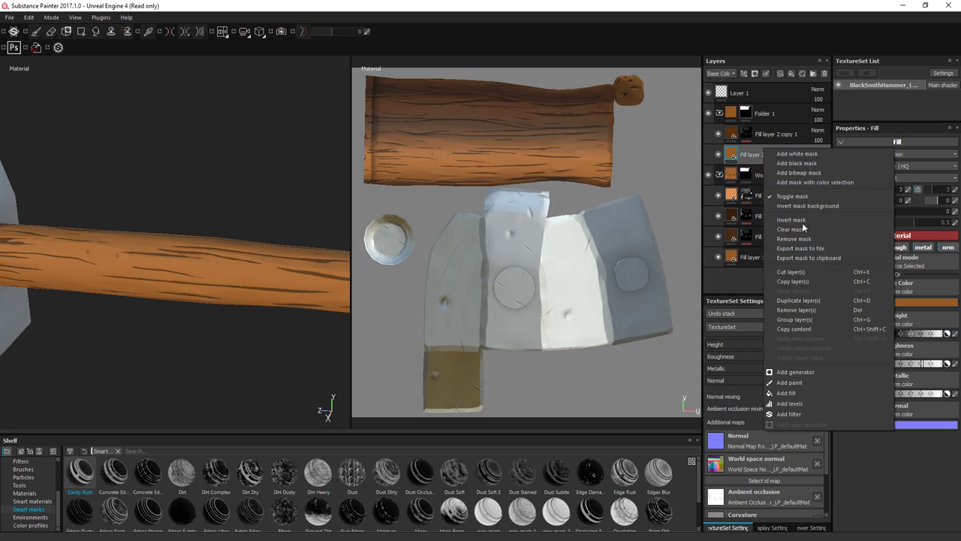
click(801, 302)
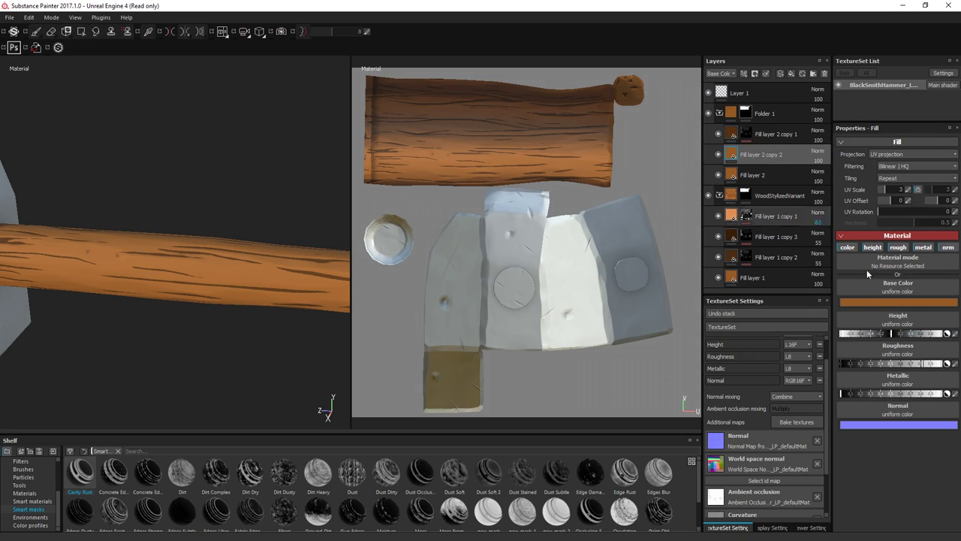
Step: Set the new copy's base colour to a deeper bright orange
click(883, 301)
click(834, 283)
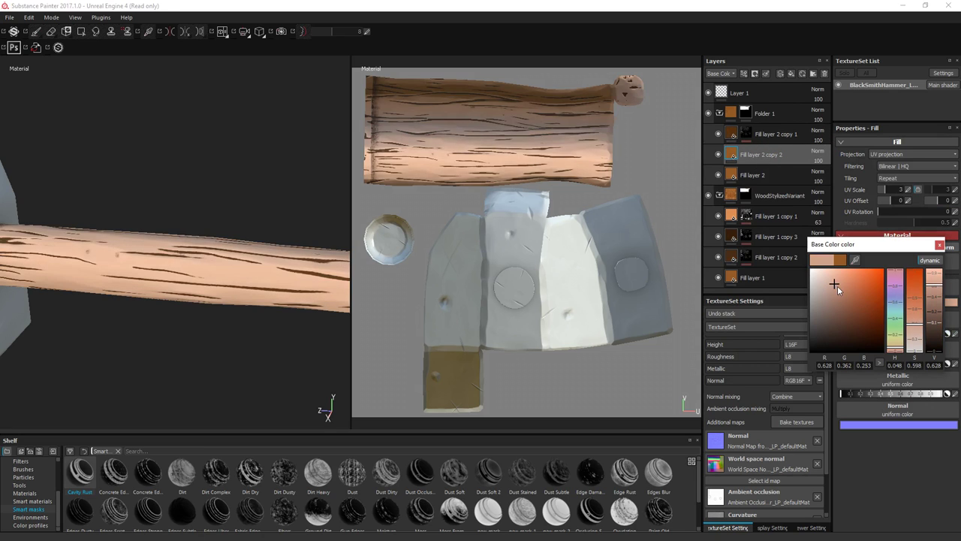
mouse_move(838, 286)
mouse_down()
mouse_move(850, 295)
mouse_move(858, 285)
mouse_up()
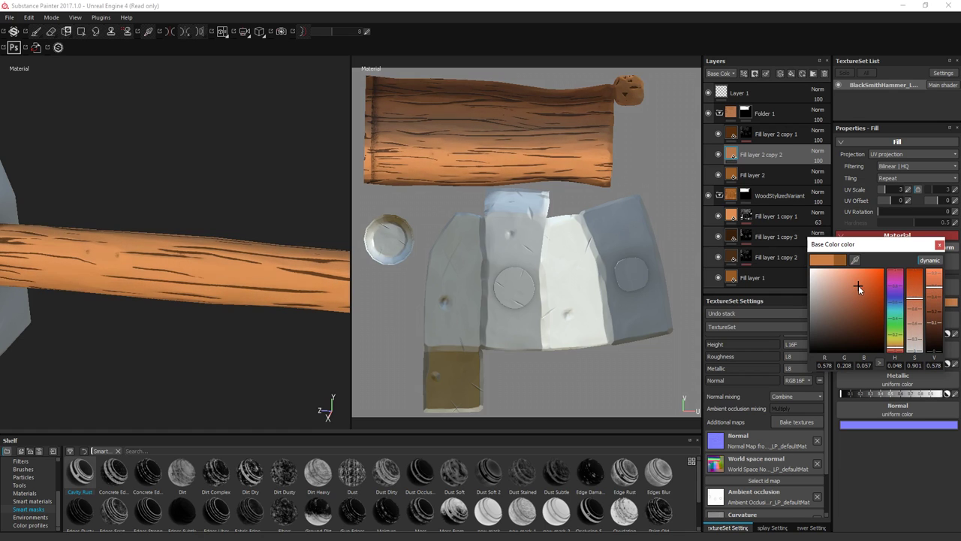
click(939, 245)
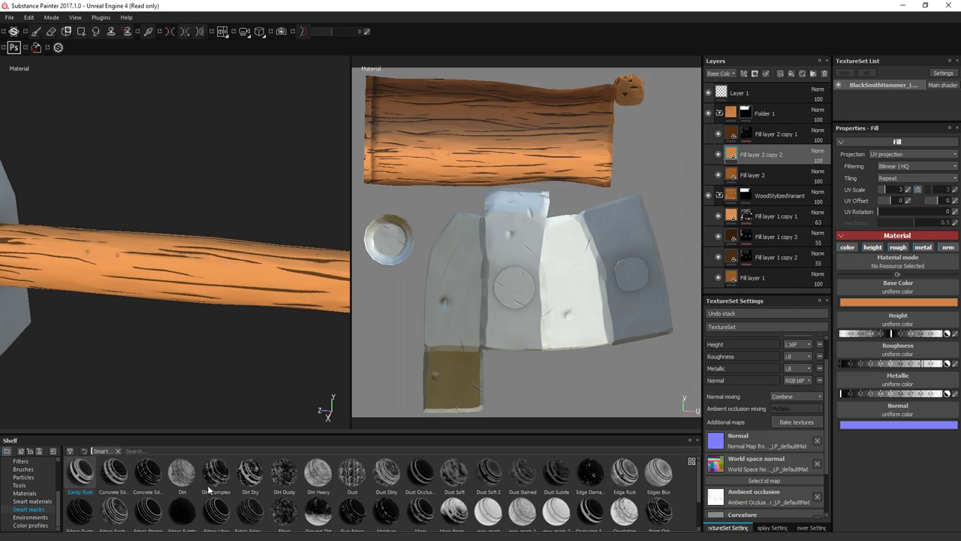
Step: Apply the Edges Strong smart mask to Fill layer 2 copy 2
click(301, 449)
text(edge)
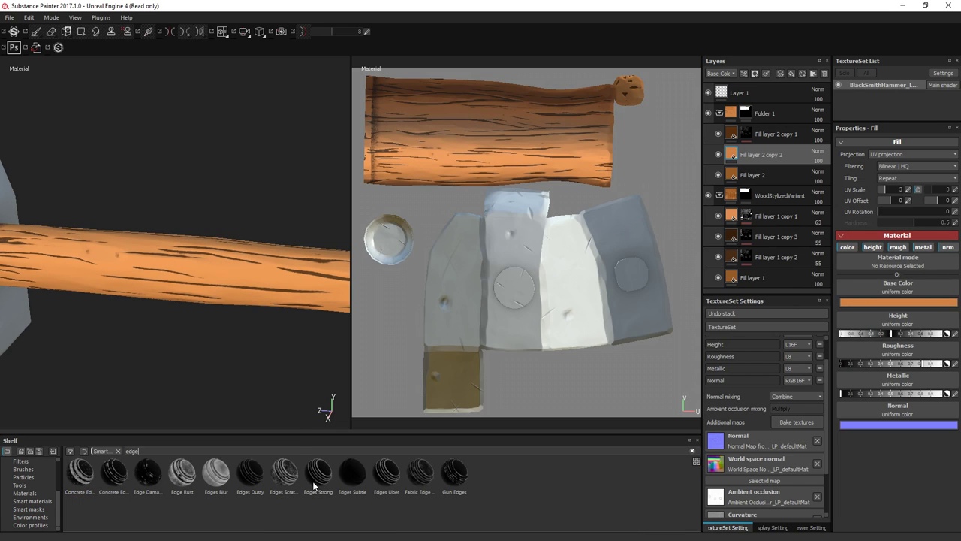
drag(314, 486, 762, 158)
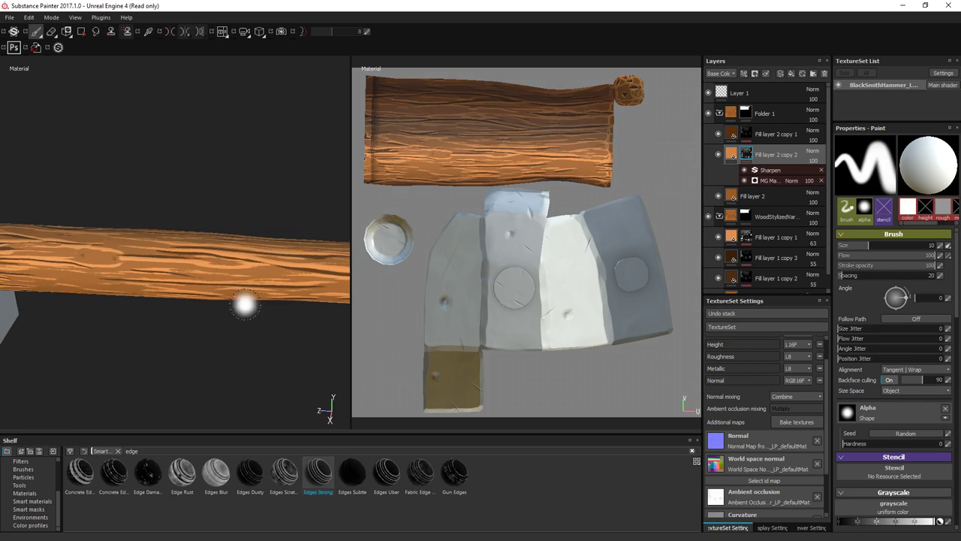
mouse_move(244, 304)
alt+mouse_down()
mouse_move(131, 253)
mouse_move(172, 227)
mouse_move(305, 211)
alt+mouse_up()
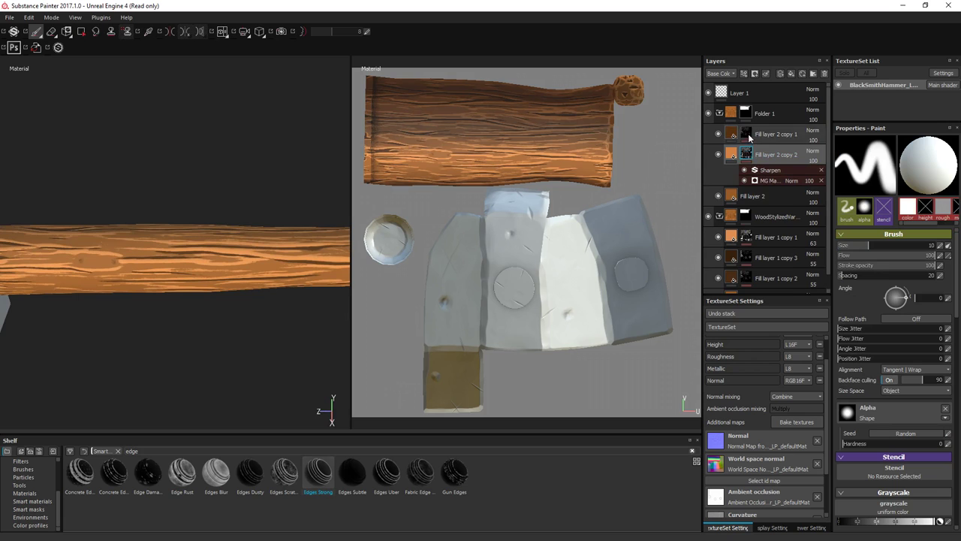
Step: Give copy 1's mask generator global blur 0.3, lower balance, and Texture 2 at zero
click(747, 135)
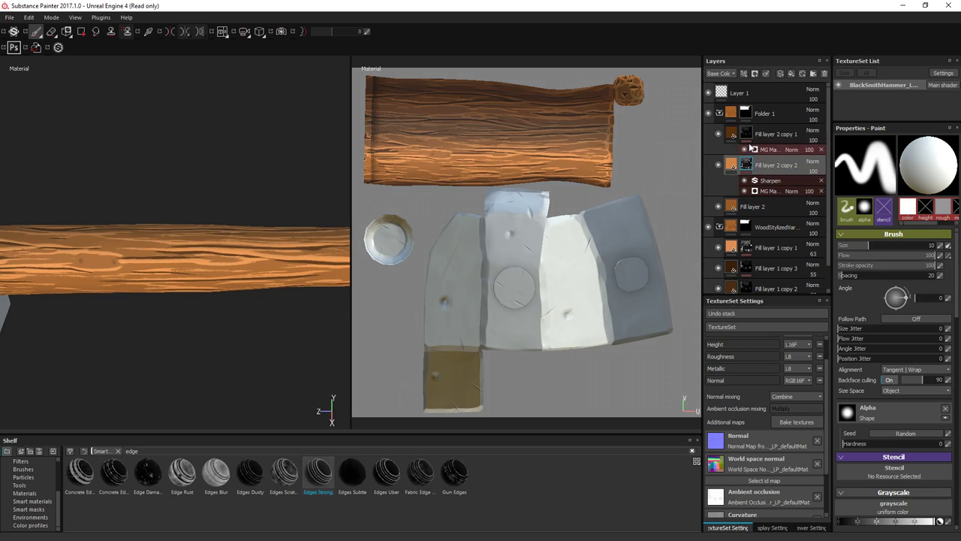
click(772, 192)
click(950, 194)
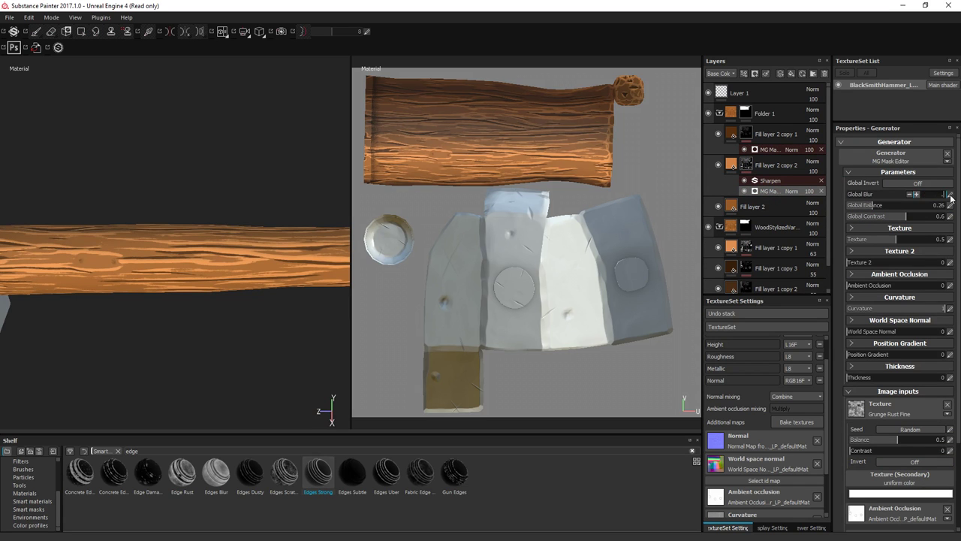
text(0.3)
key(Return)
drag(905, 213, 867, 210)
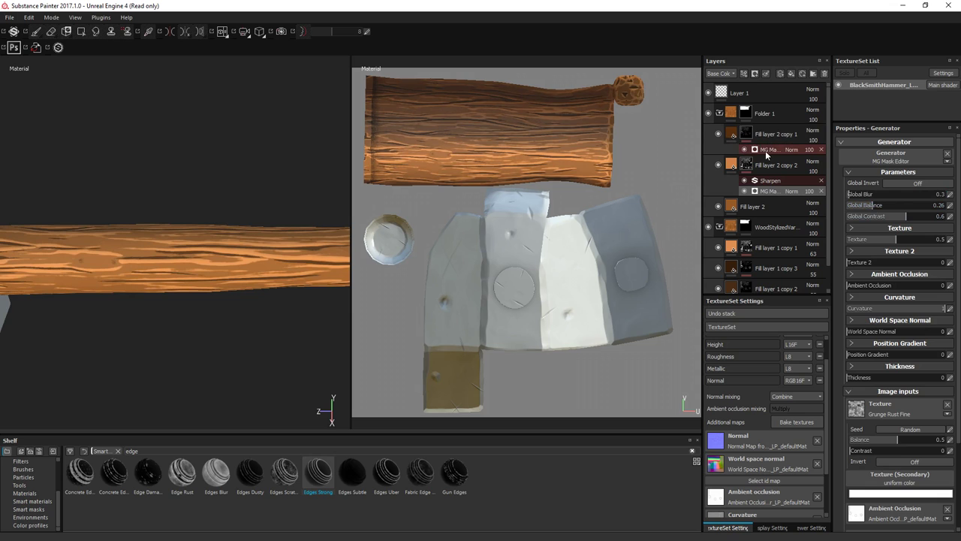
click(821, 170)
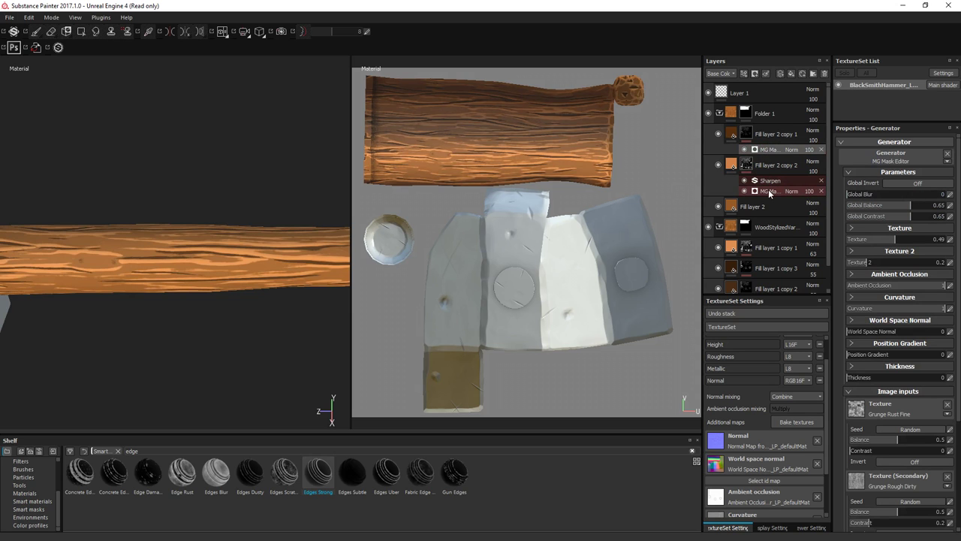
click(770, 149)
click(929, 262)
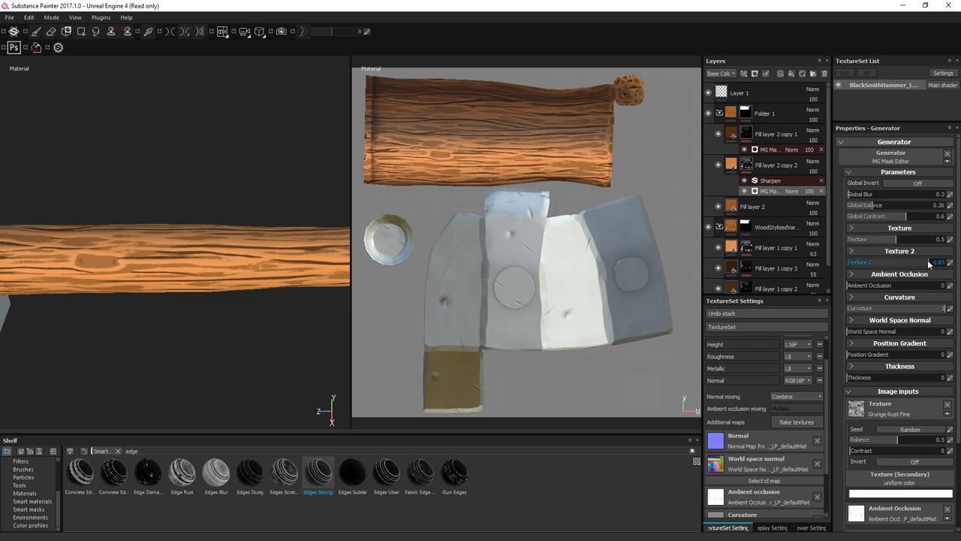
mouse_move(929, 262)
mouse_down()
mouse_move(840, 262)
mouse_move(949, 243)
mouse_move(882, 243)
mouse_up()
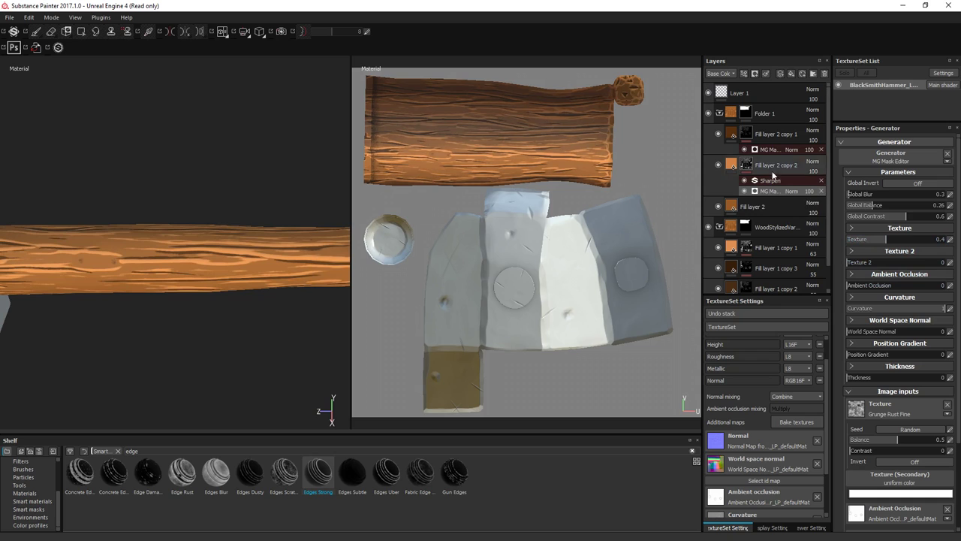
Step: Set the other wood layer's mask generator global blur to 0.3
click(770, 190)
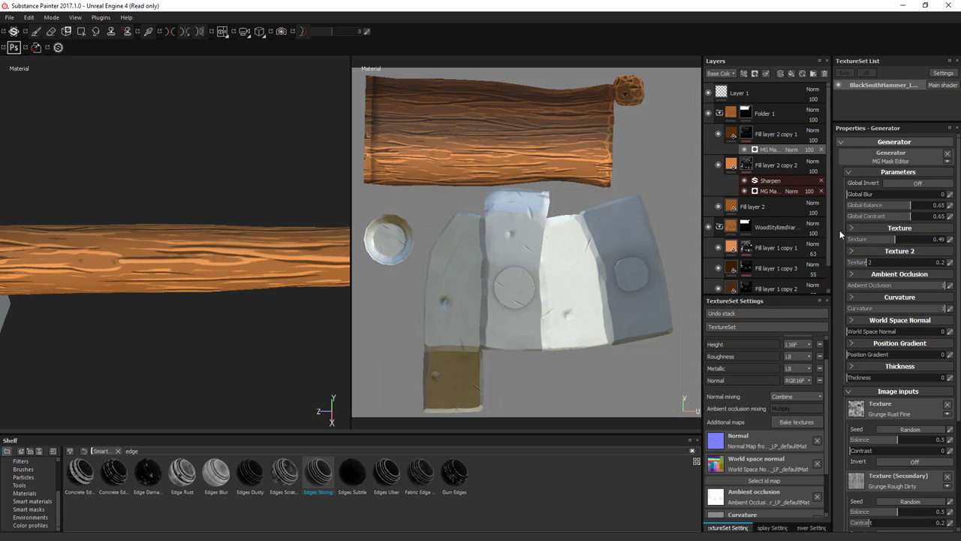
click(953, 194)
text(0.3)
key(Return)
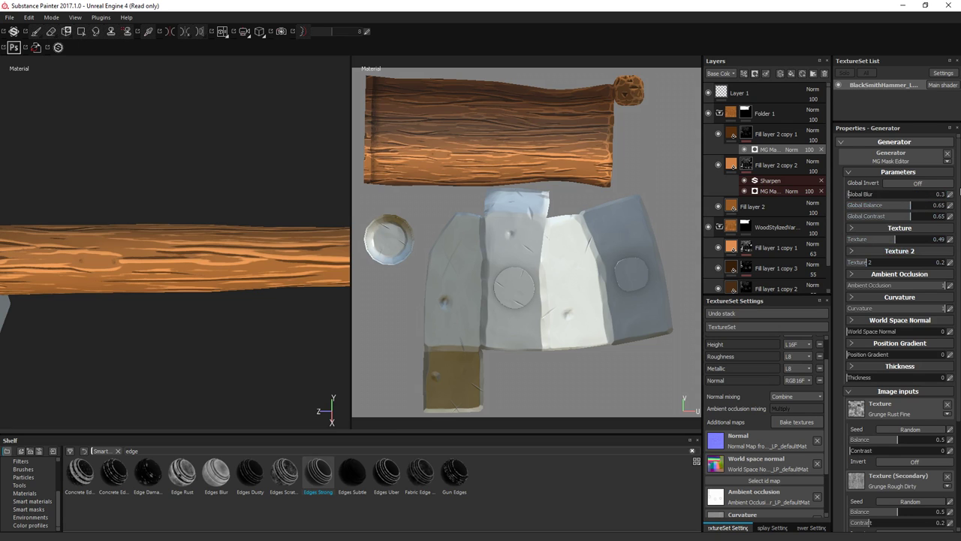
Step: Duplicate Fill layer 2 copy 1, replacing its MG mask with the Occlusion smart mask
mouse_move(224, 241)
alt+mouse_down()
mouse_move(255, 300)
mouse_move(260, 369)
mouse_move(189, 243)
mouse_move(247, 195)
mouse_move(241, 231)
mouse_move(251, 182)
mouse_move(226, 218)
alt+mouse_up()
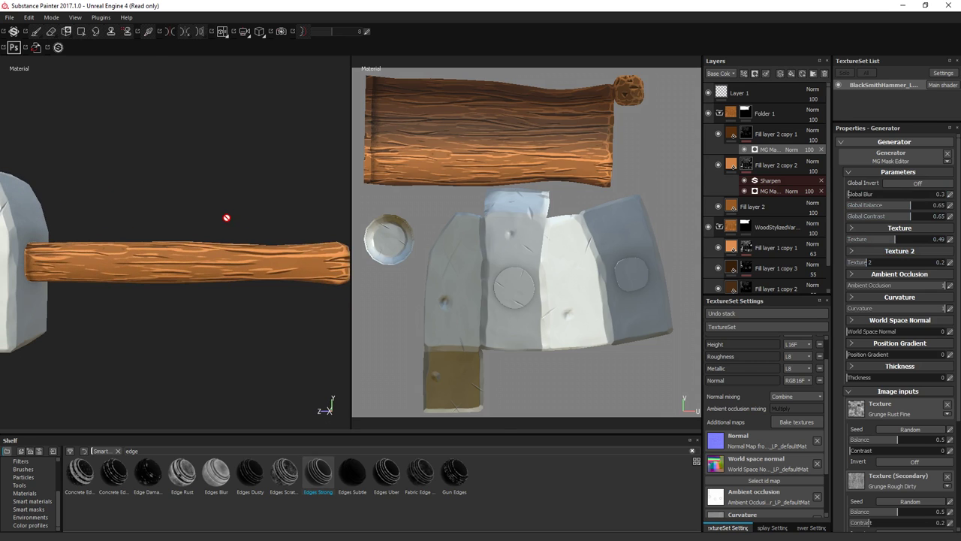
click(766, 135)
right_click(766, 135)
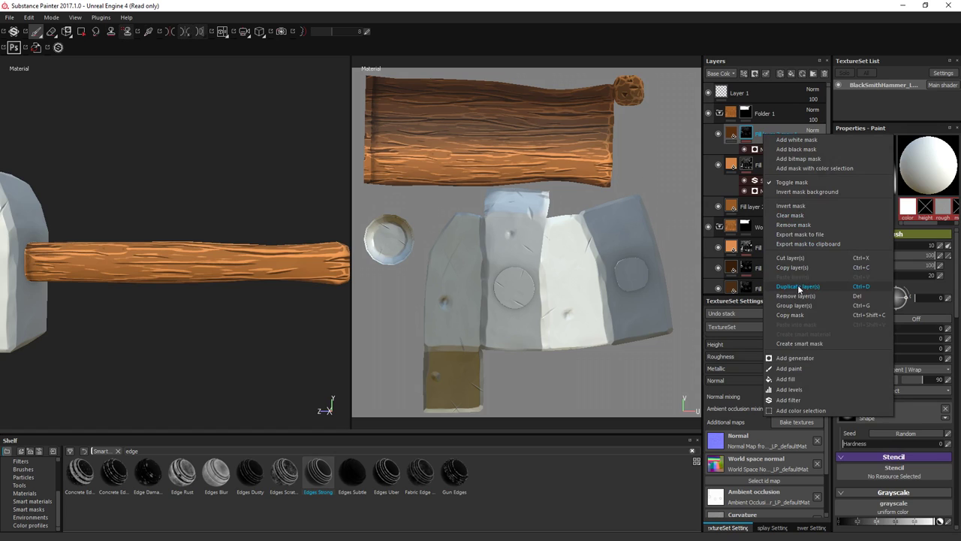
click(798, 286)
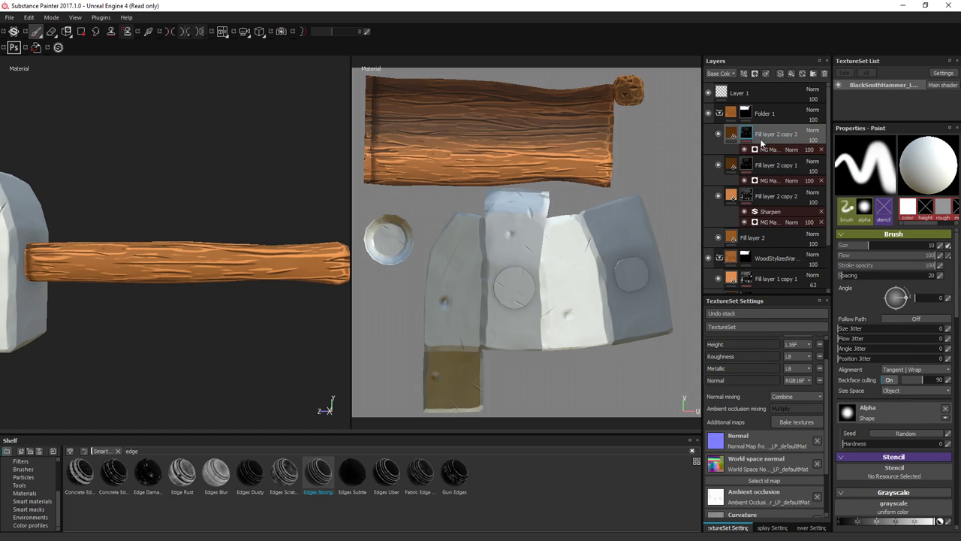
click(821, 149)
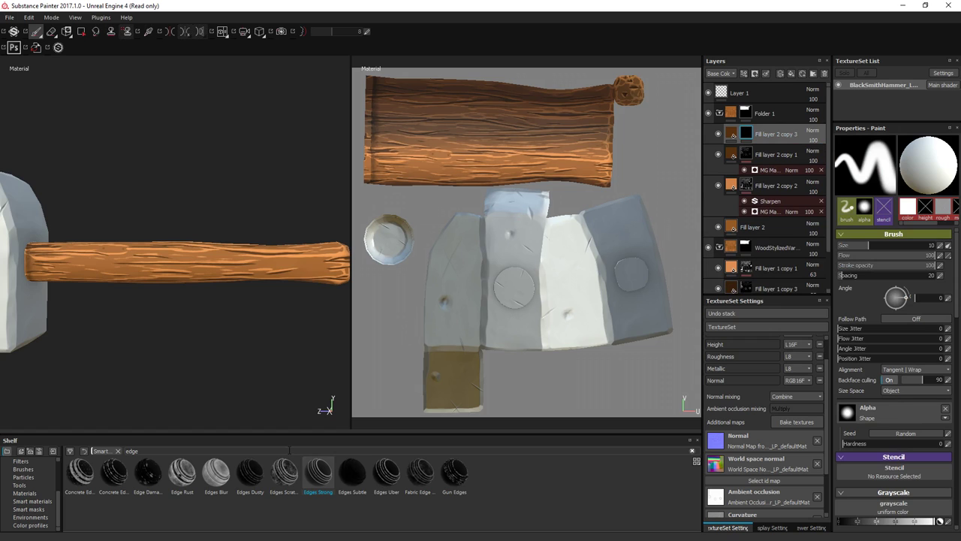
key(BackSpace)
key(BackSpace)
key(BackSpace)
text(occ)
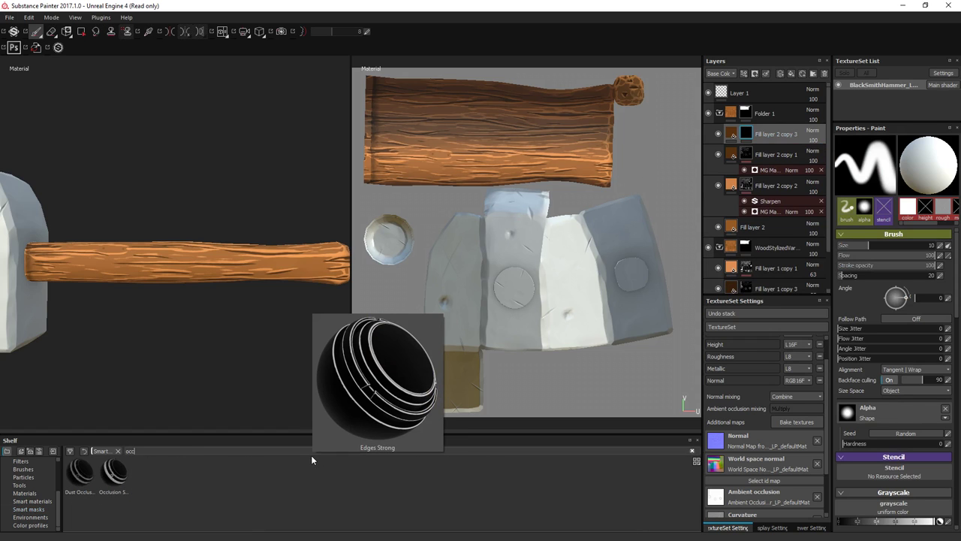
drag(115, 472, 781, 137)
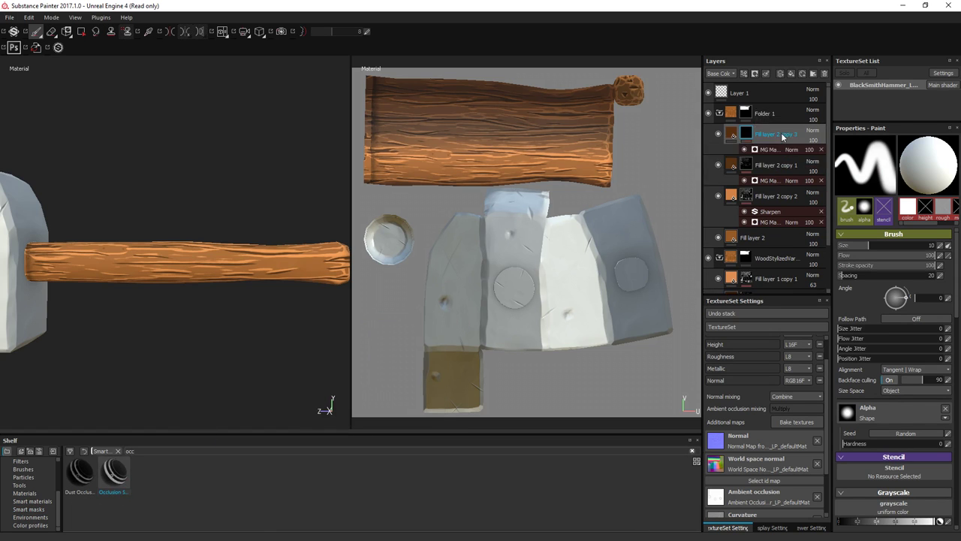
scroll(202, 278, down, 3)
scroll(101, 187, up, 3)
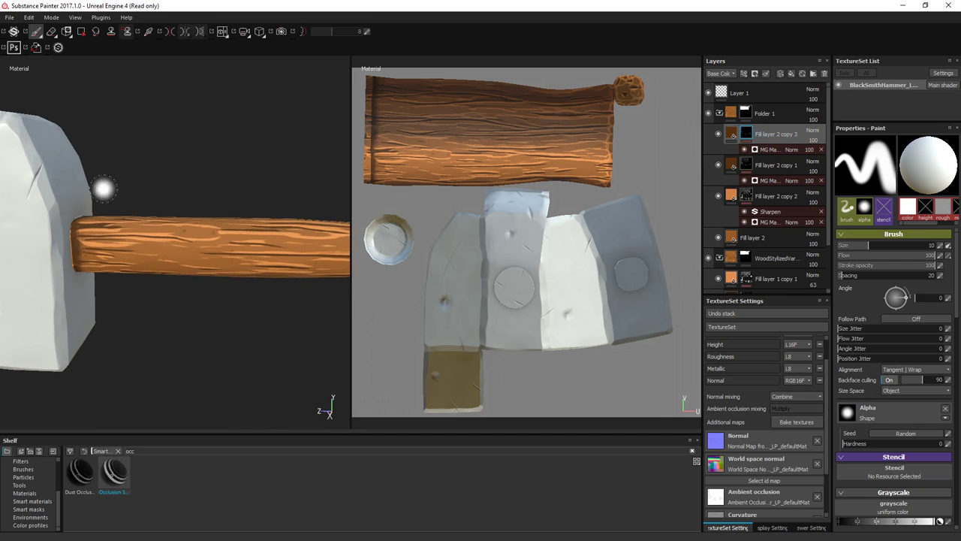
Step: Darken the new occlusion layer's brown base colour
mouse_move(143, 232)
alt+mouse_down()
mouse_move(204, 327)
mouse_move(187, 322)
mouse_move(194, 291)
mouse_move(212, 299)
alt+mouse_up()
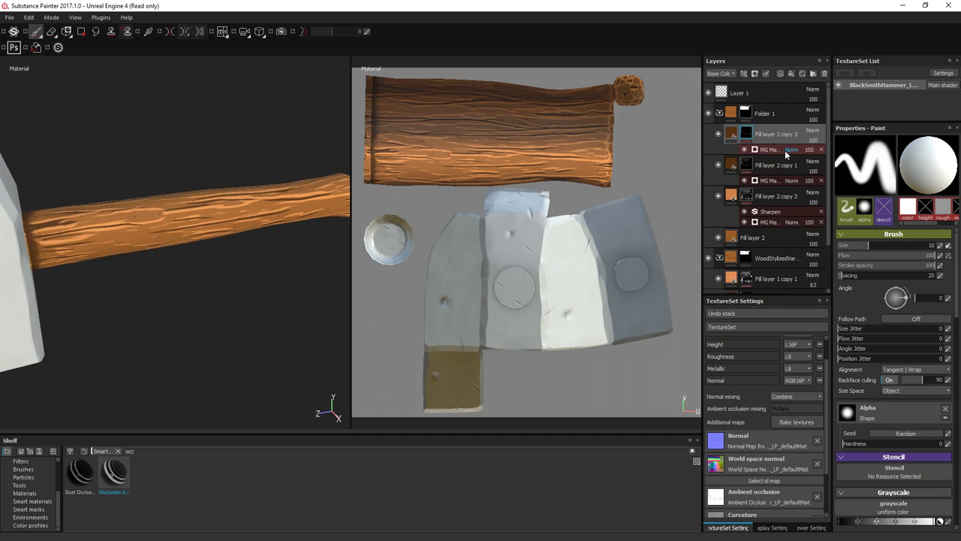
click(734, 133)
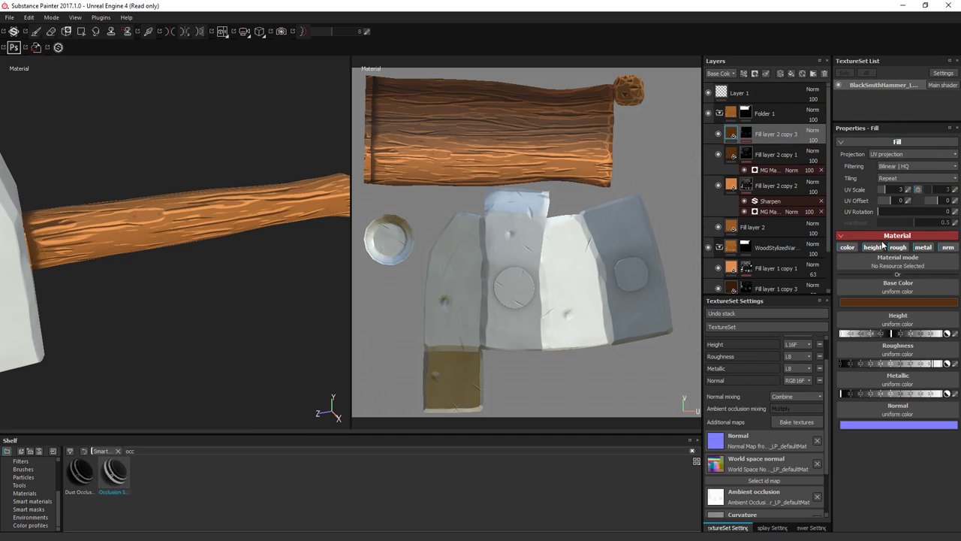
click(890, 302)
drag(866, 331, 869, 332)
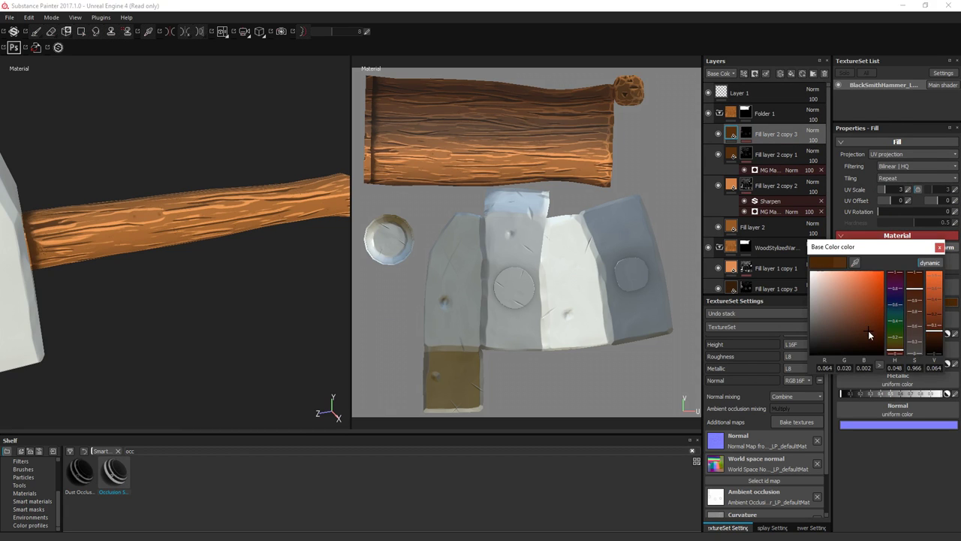
click(940, 248)
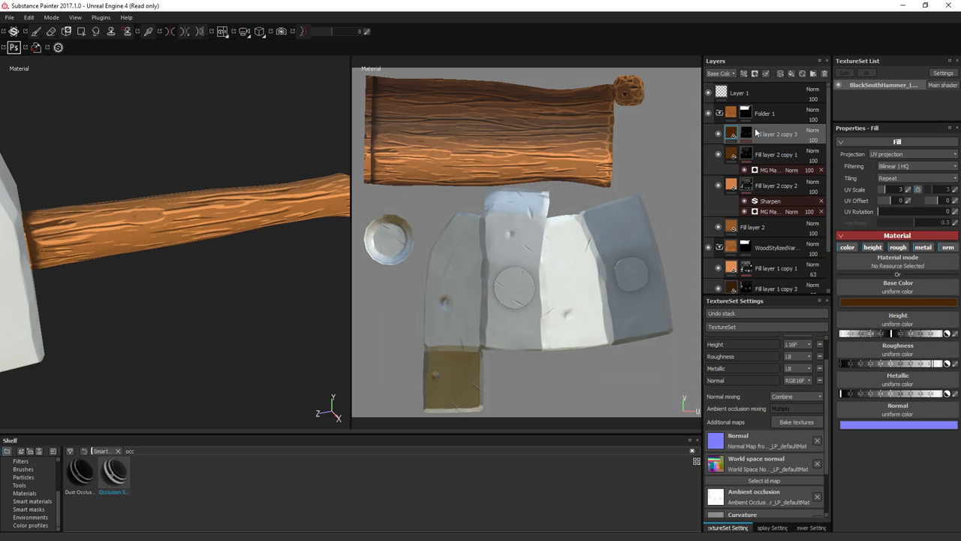
Step: Set the occlusion mask to blur 0.3, balance about 0.72, contrast 0.75
click(753, 133)
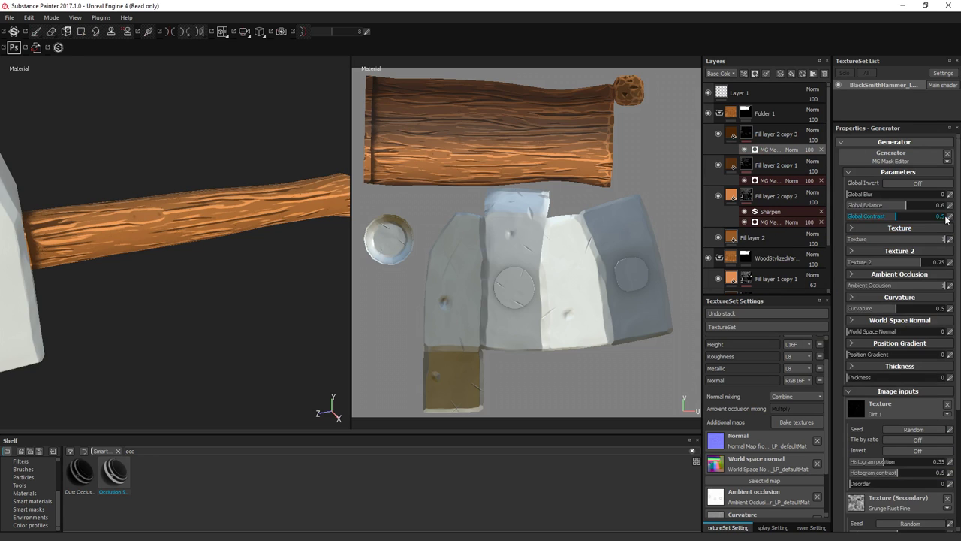
click(951, 195)
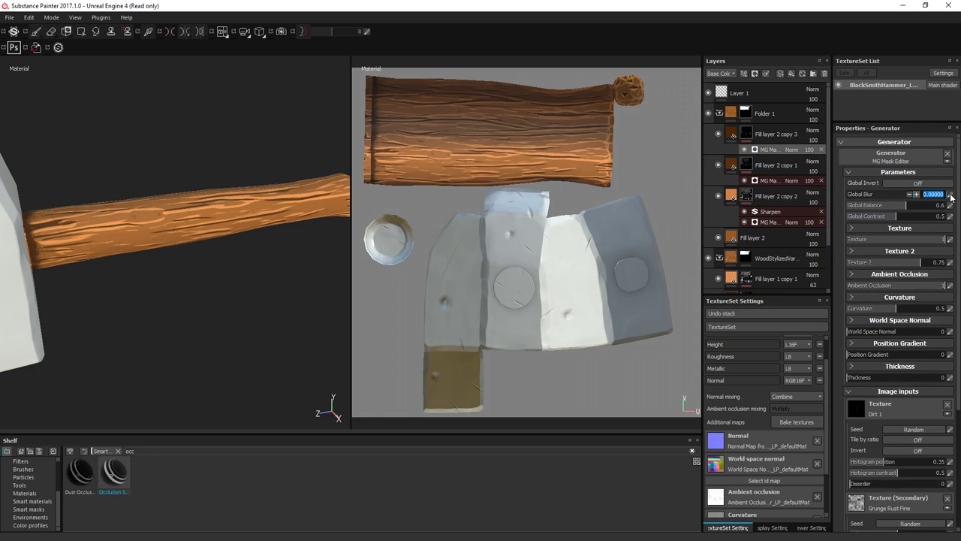
key(Return)
alt+drag(112, 207, 157, 306)
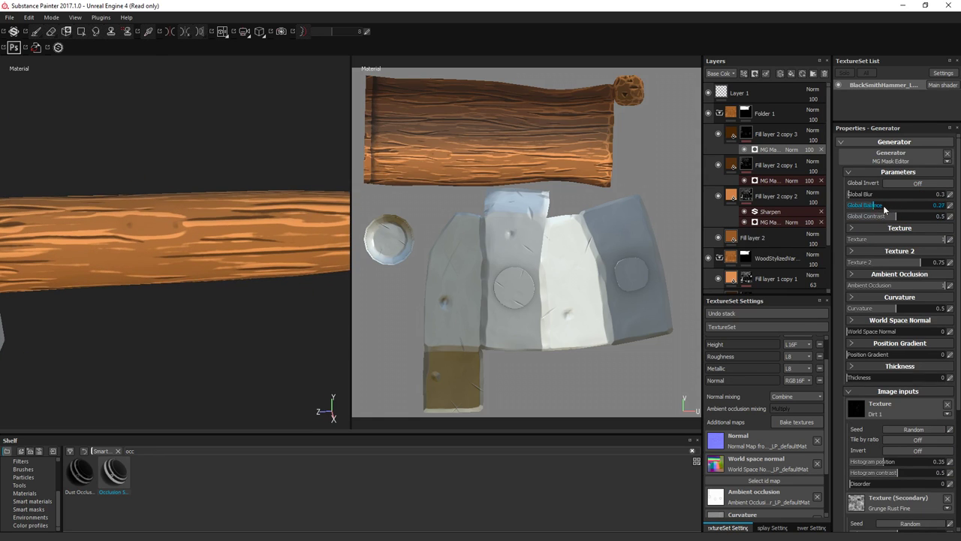
drag(884, 209, 936, 209)
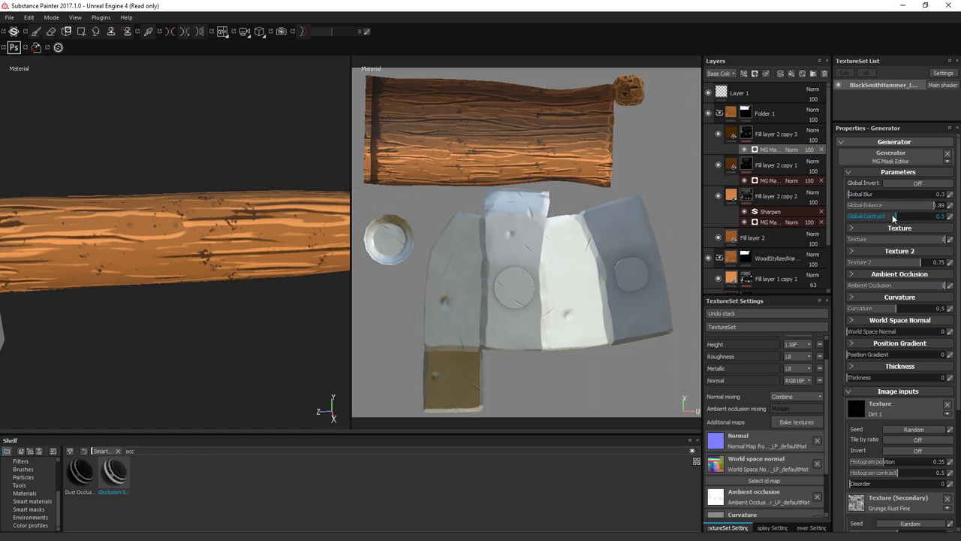
drag(919, 217, 920, 215)
click(917, 206)
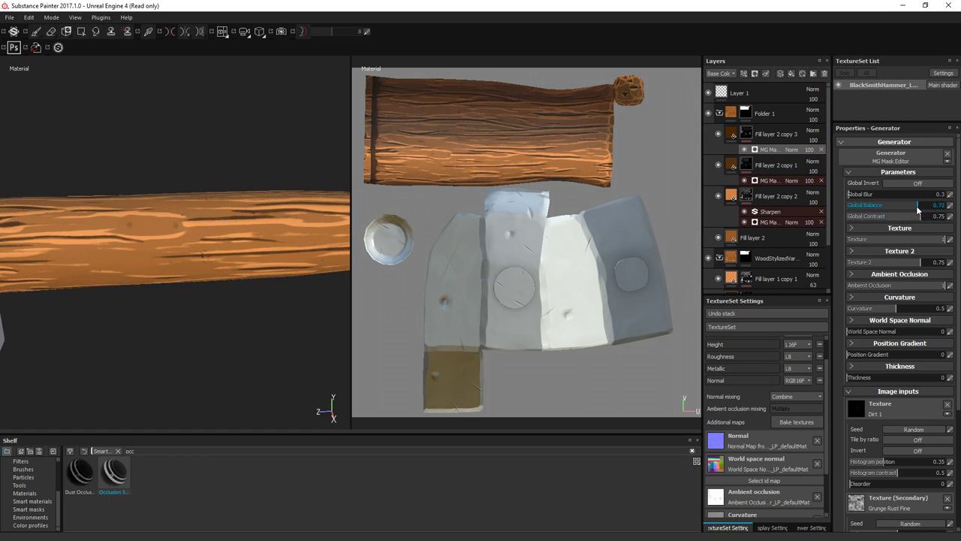
Step: Orbit the hammer and toggle the occlusion layer to compare the handle
alt+drag(208, 208, 146, 226)
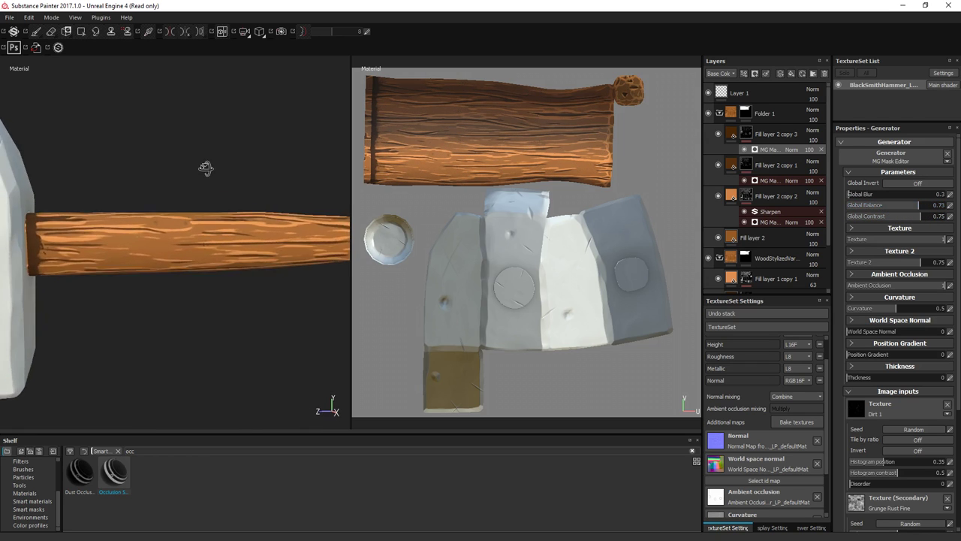
alt+drag(30, 241, 346, 222)
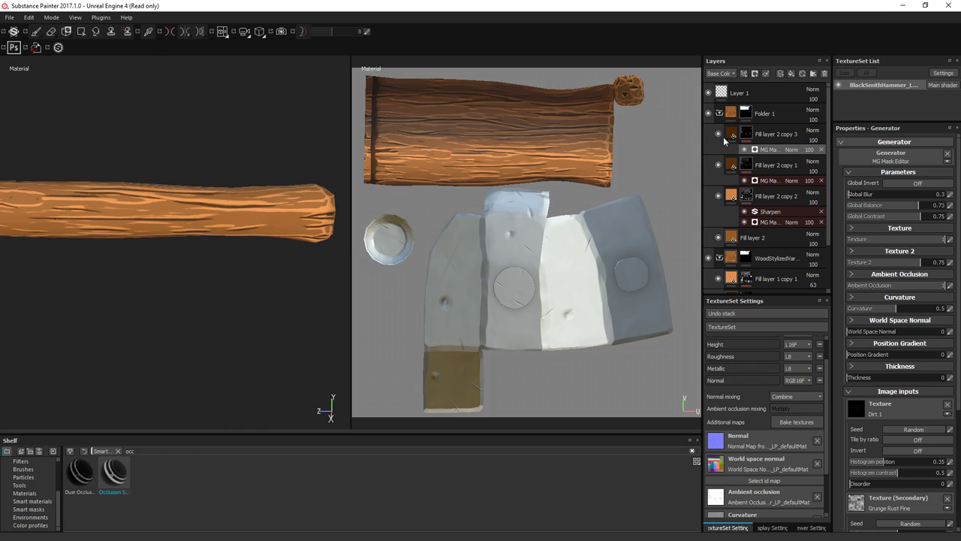
alt+drag(128, 201, 373, 193)
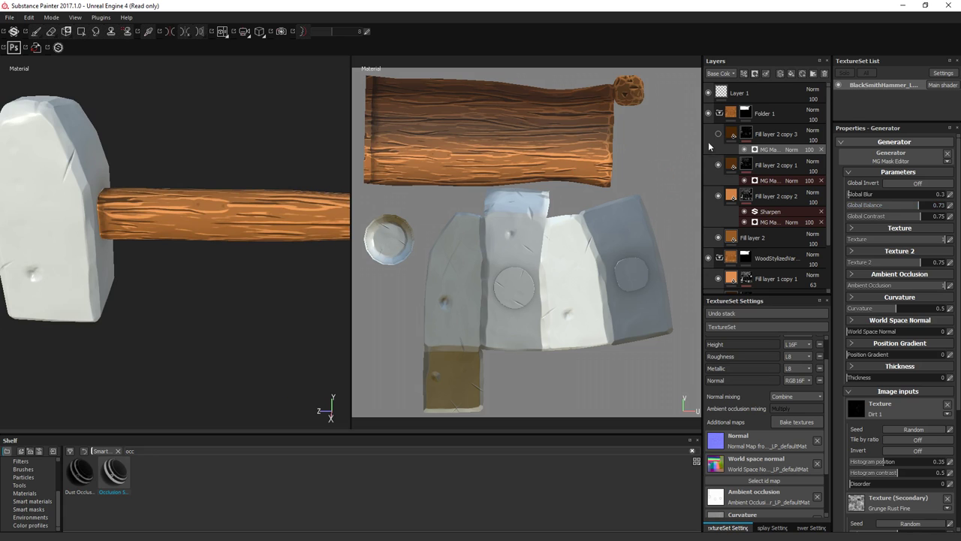
click(718, 134)
alt+drag(190, 206, 208, 231)
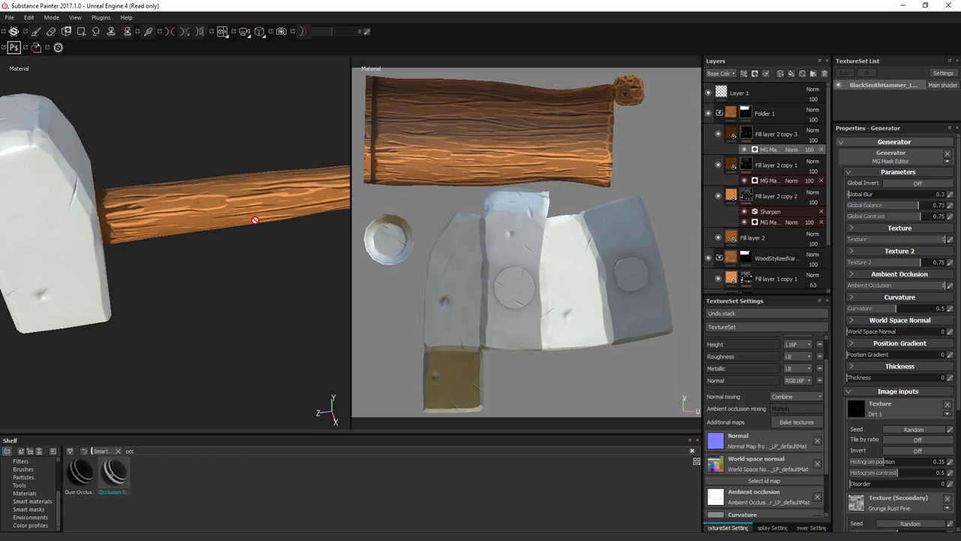
Step: Duplicate Folder 1 into Folder 1 copy 1 via its layer options
right_click(775, 113)
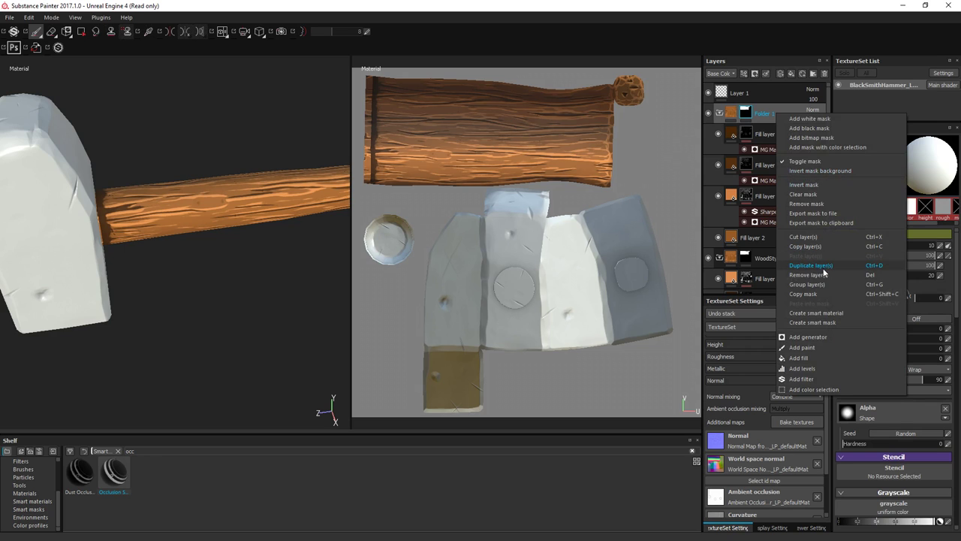
click(734, 197)
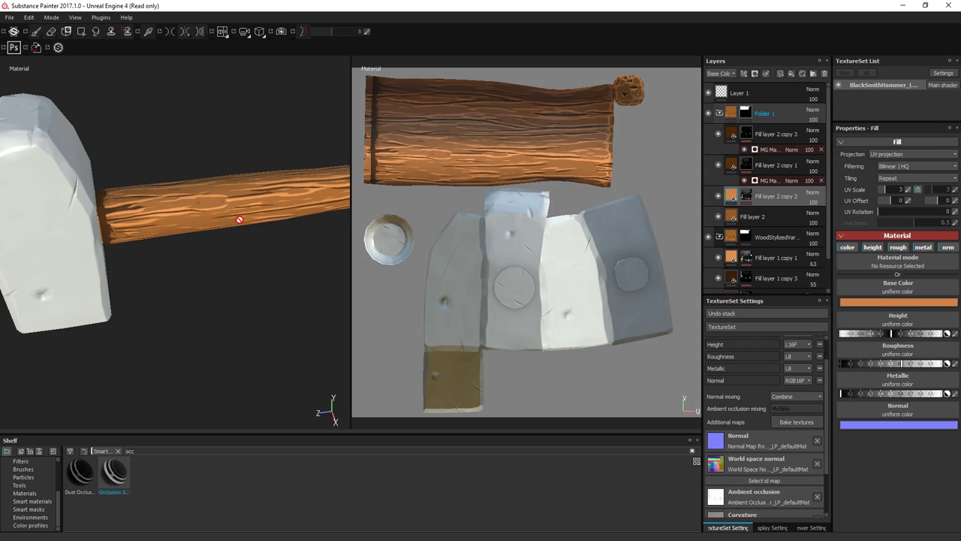
shift+right_drag(242, 220, 264, 218)
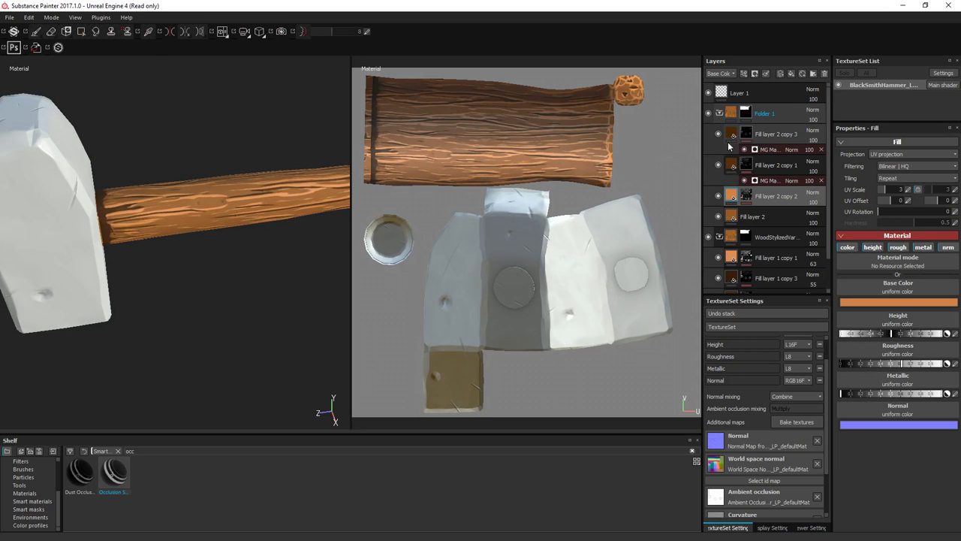
click(764, 112)
right_click(765, 113)
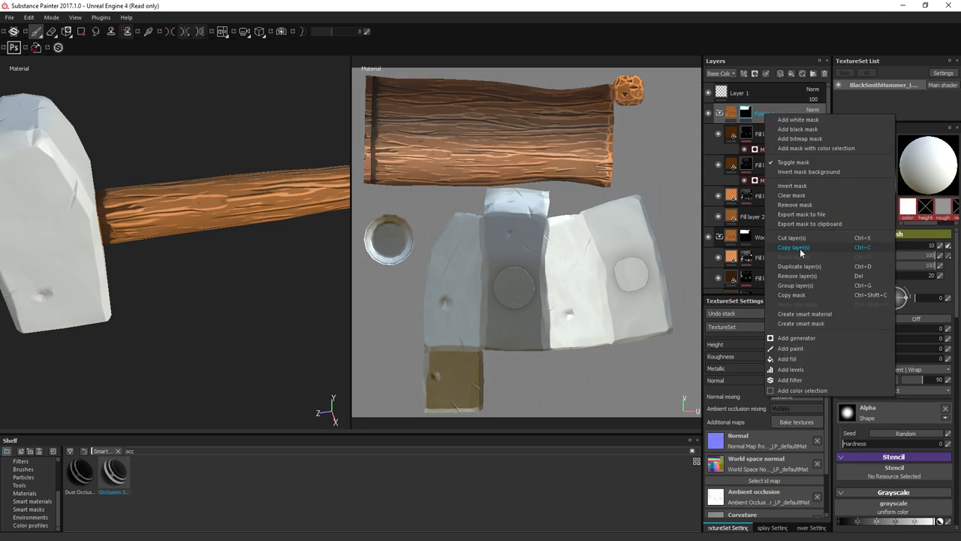
click(800, 267)
right_click(763, 123)
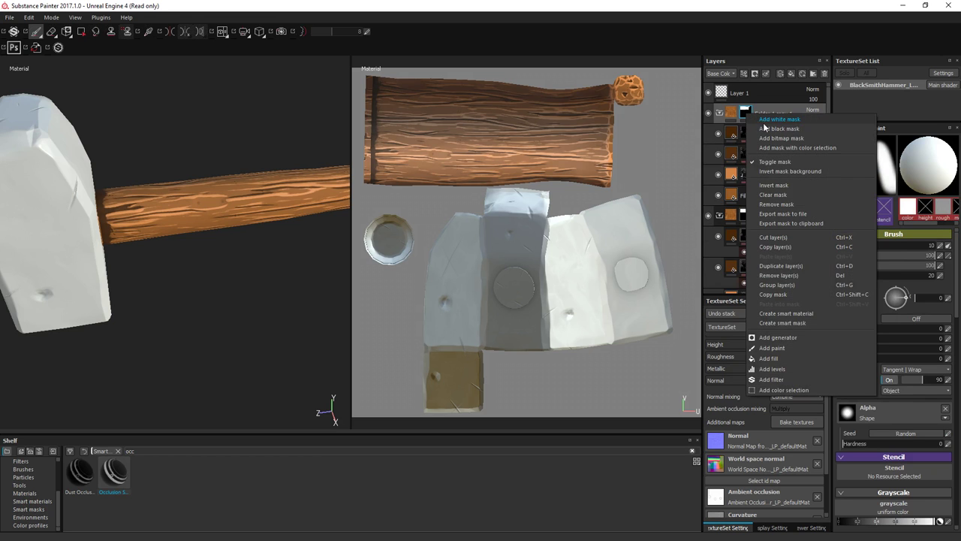
click(734, 132)
Step: Orbit the hammer to inspect the wood now covering the head
alt+drag(129, 193, 145, 208)
scroll(128, 199, down, 3)
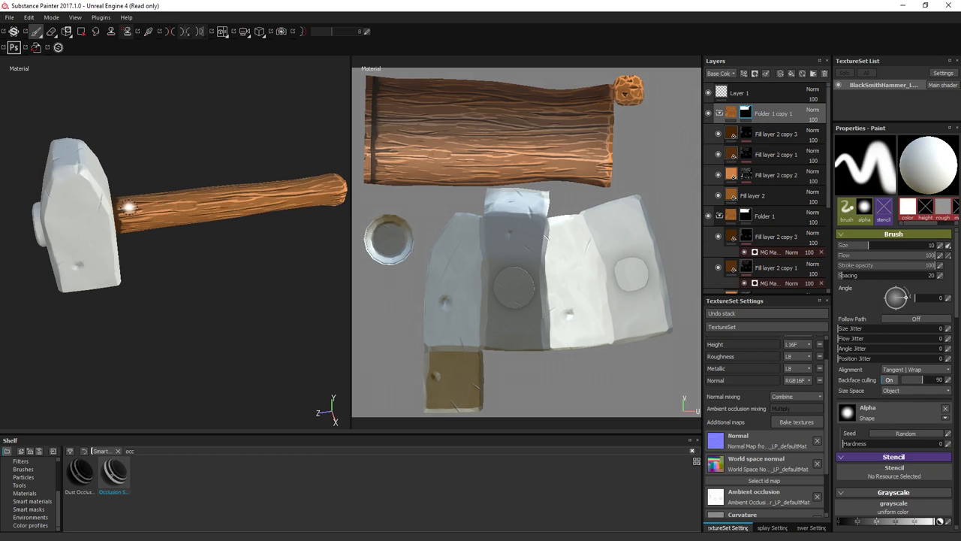
key(4)
key(1)
mouse_move(35, 225)
alt+mouse_down()
mouse_move(230, 174)
mouse_move(144, 257)
mouse_move(132, 215)
mouse_move(120, 218)
mouse_move(118, 103)
mouse_move(579, 172)
alt+mouse_up()
Step: Change Fill layer 2 from orange to dark grey and Fill layer 2 copy 2 to neutral grey
click(739, 197)
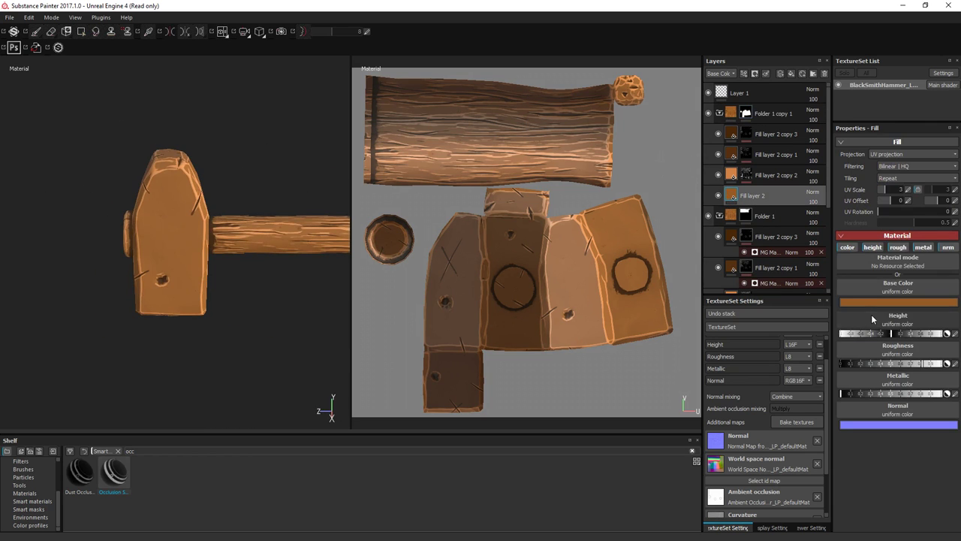
click(873, 305)
mouse_move(820, 320)
mouse_down()
mouse_move(805, 312)
mouse_move(809, 330)
mouse_up()
click(773, 175)
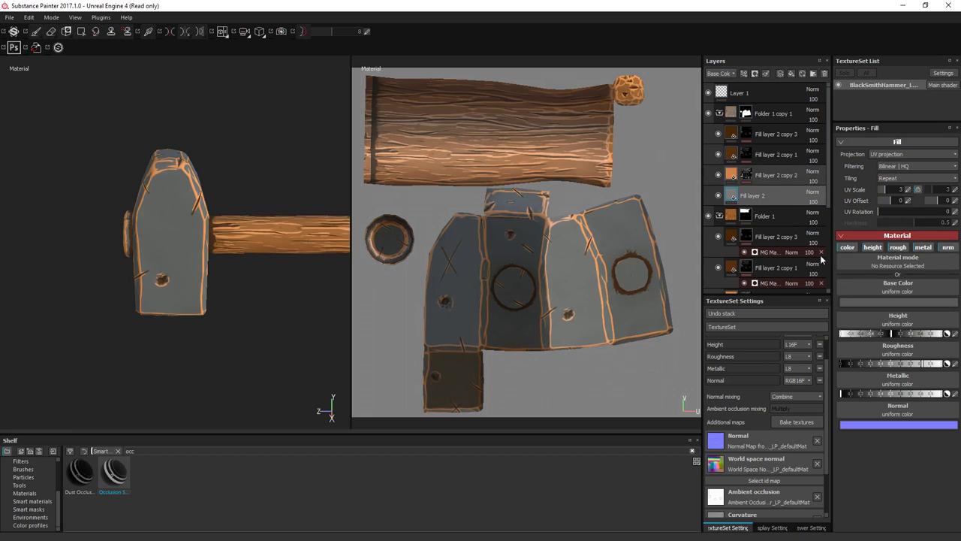
click(850, 302)
drag(799, 297, 782, 298)
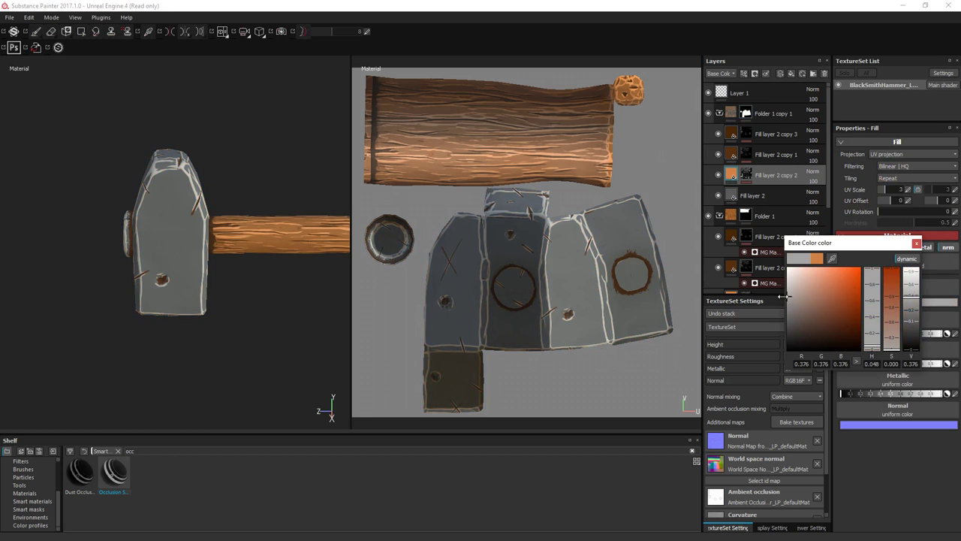
Step: Edit the base colour of Fill layer 2 copy 1 in the copied folder
click(916, 244)
click(774, 154)
click(884, 300)
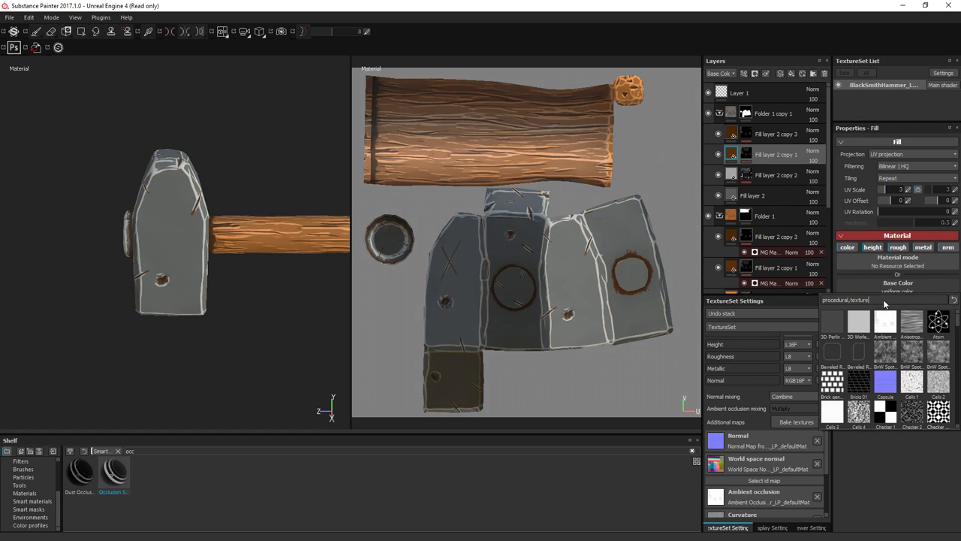
click(889, 305)
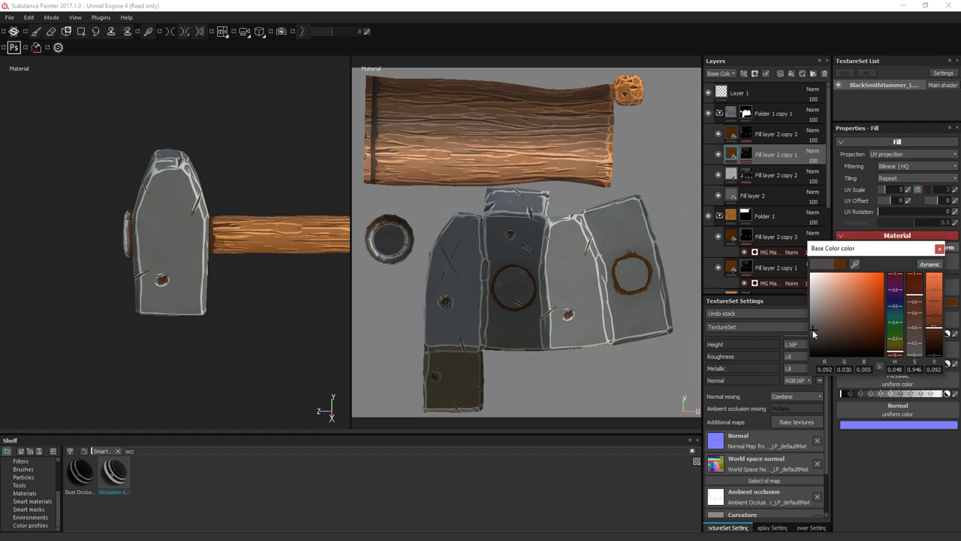
Step: Turn Fill layer 2 copy 3 from dark brown to a slightly lightened dark grey
click(774, 133)
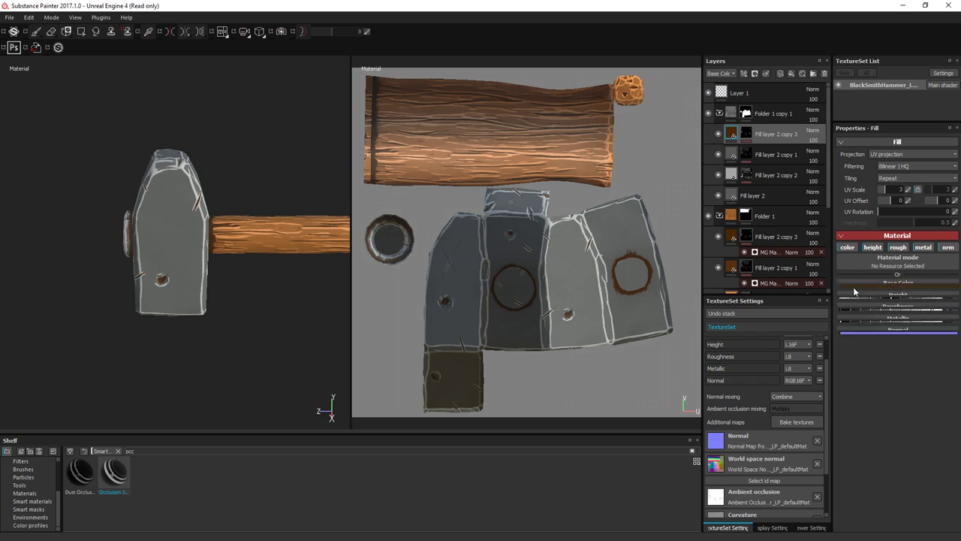
click(865, 302)
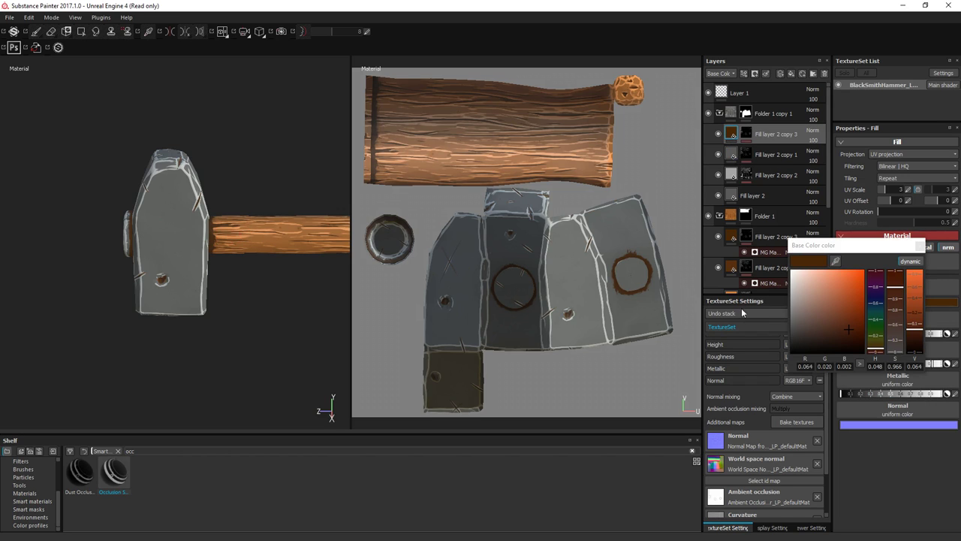
drag(798, 332, 788, 336)
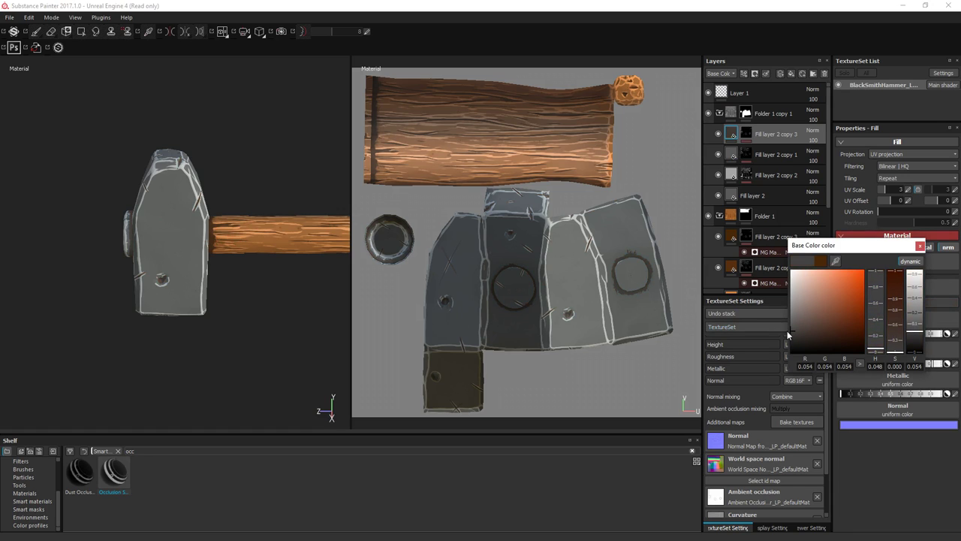
click(923, 249)
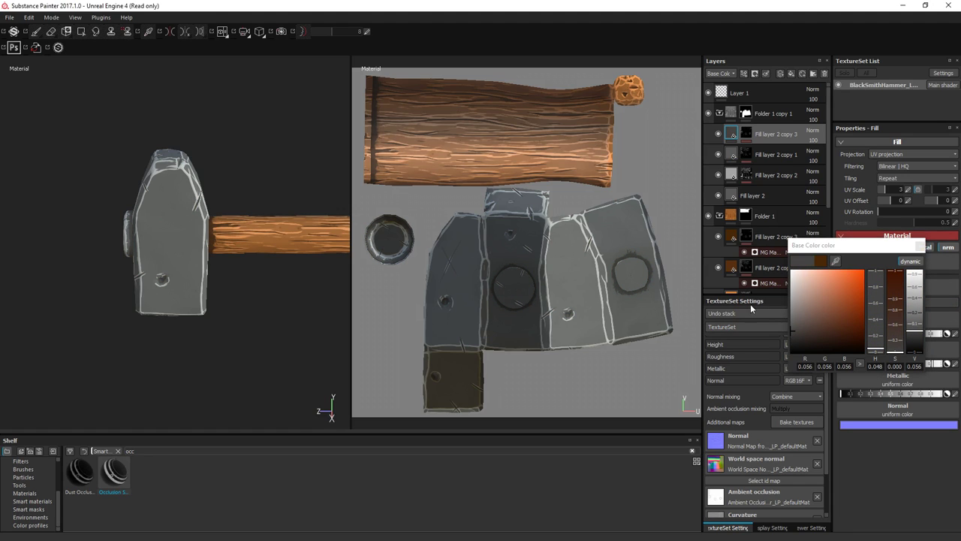
drag(791, 325, 787, 334)
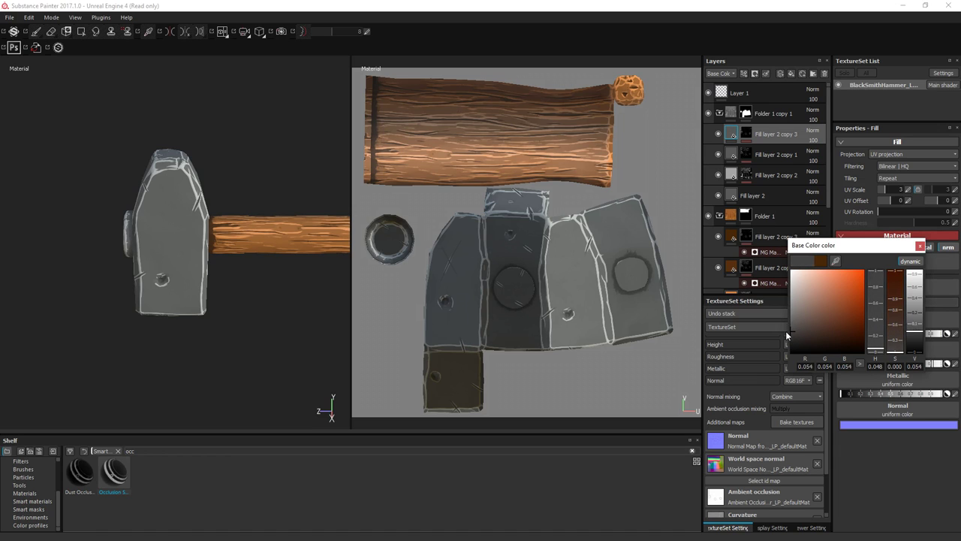
click(921, 247)
Step: Lower Fill layer 2's Roughness slider so the grey hammer head looks glossier
click(752, 195)
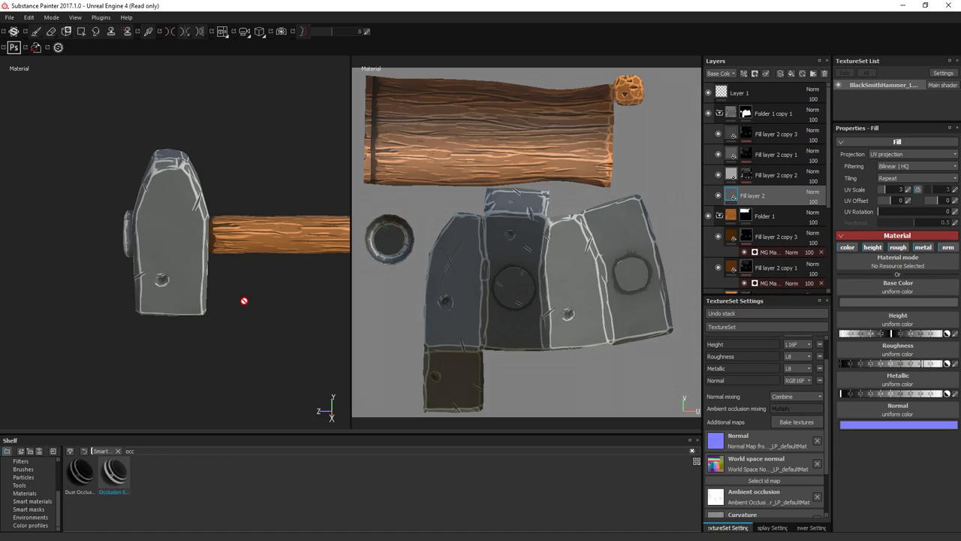
mouse_move(244, 301)
alt+mouse_down()
mouse_move(301, 232)
mouse_move(263, 266)
alt+mouse_up()
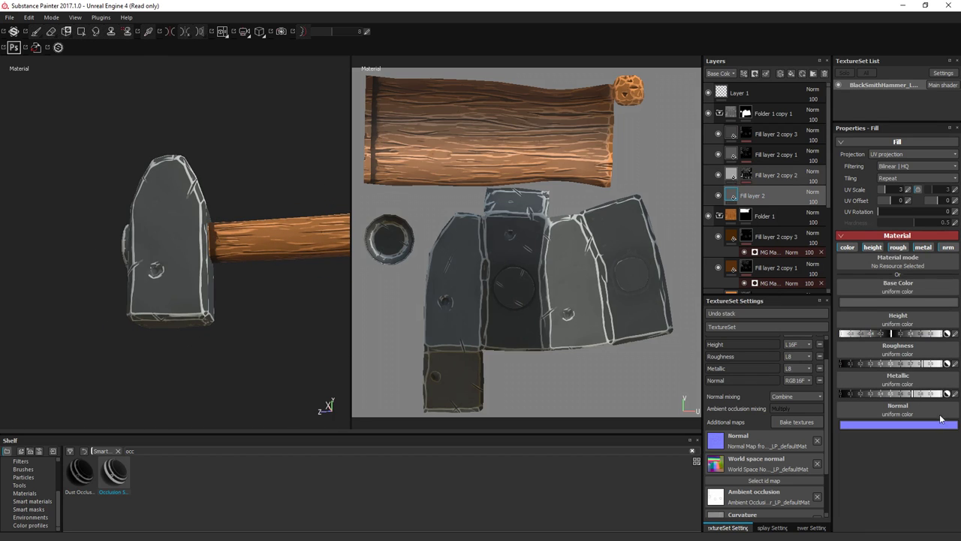
click(775, 154)
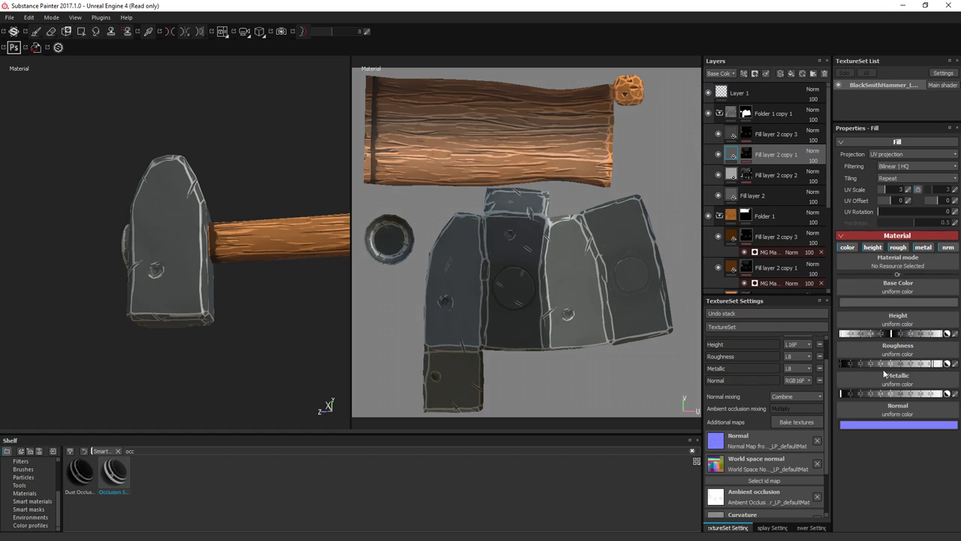
click(732, 134)
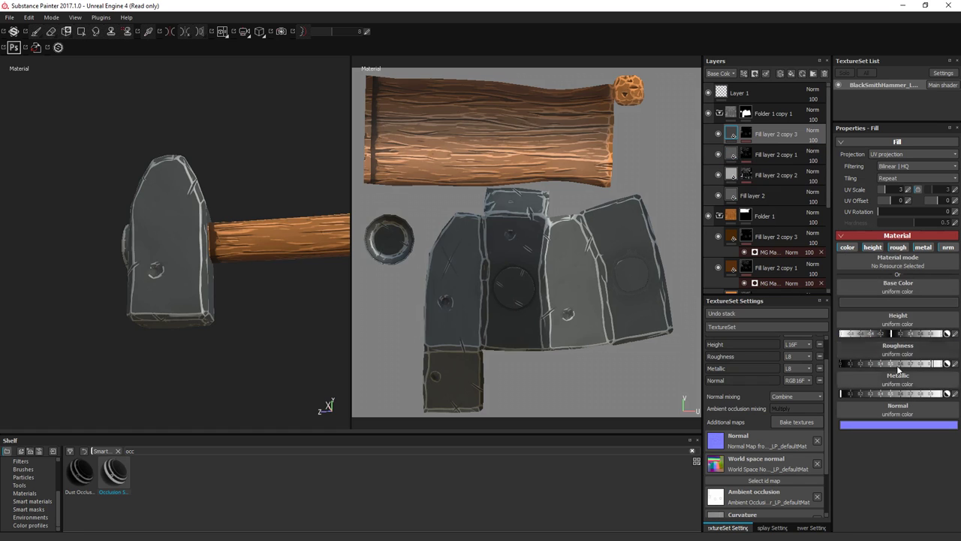
click(711, 201)
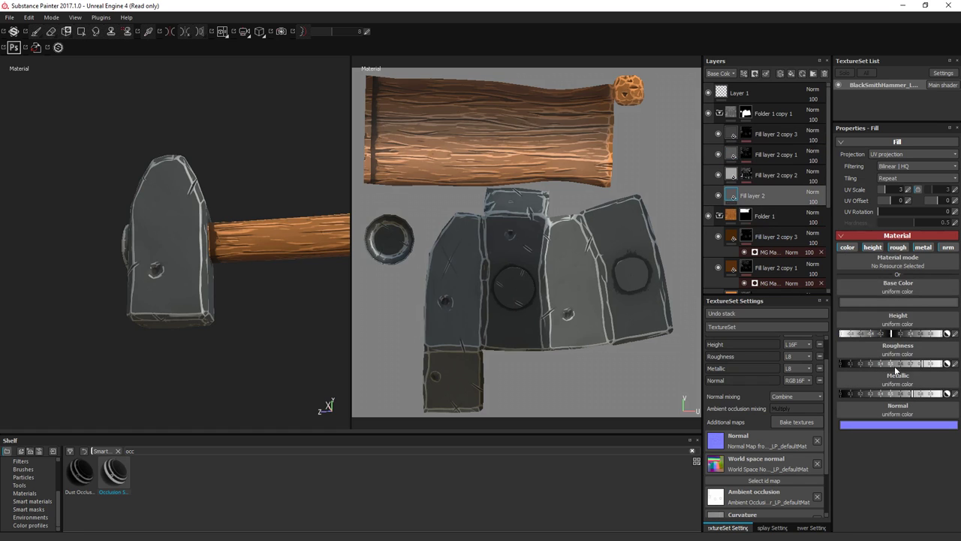
drag(895, 364, 892, 366)
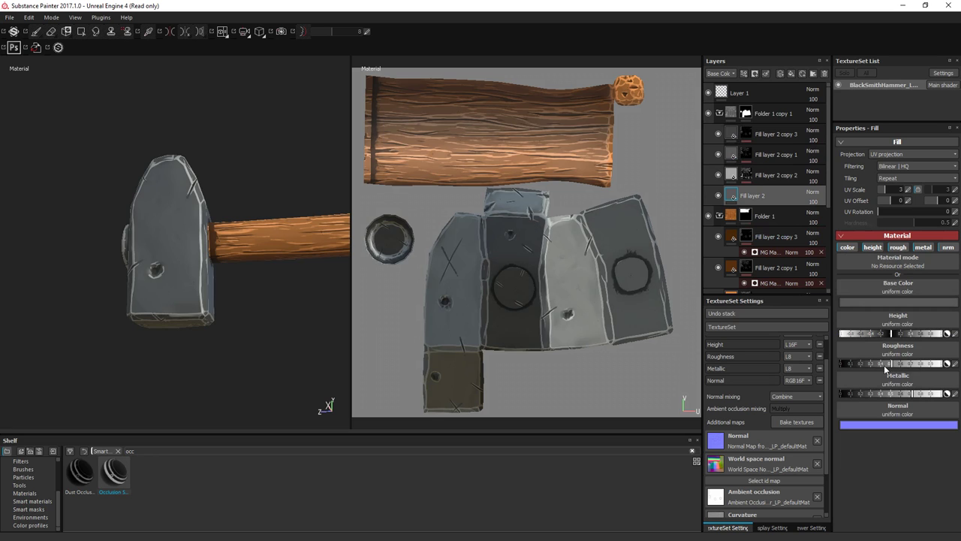
click(884, 365)
alt+drag(315, 225, 256, 259)
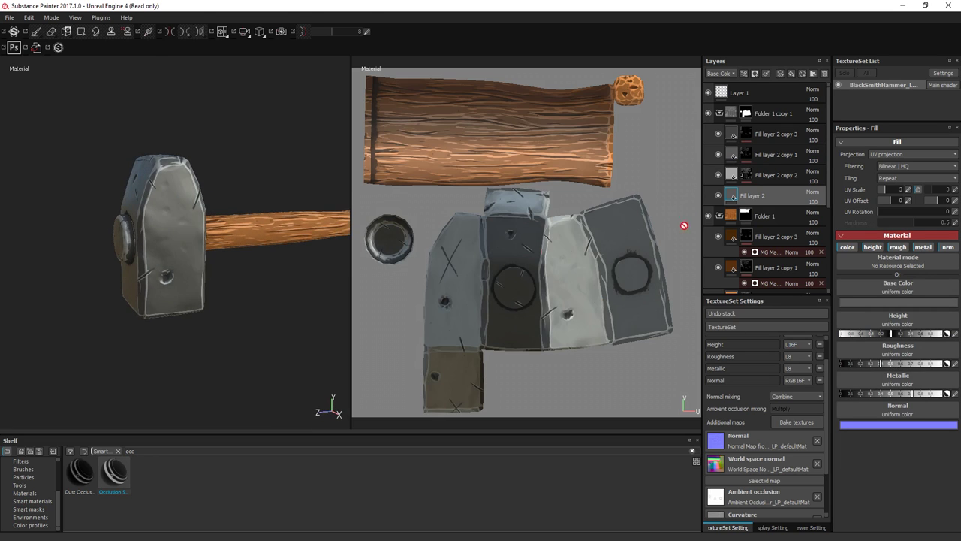
click(774, 175)
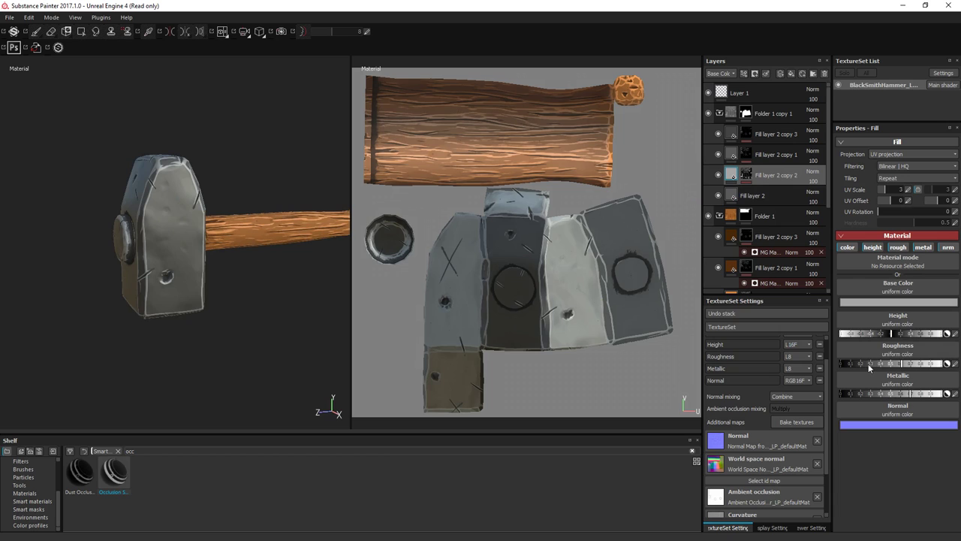
click(868, 364)
click(773, 154)
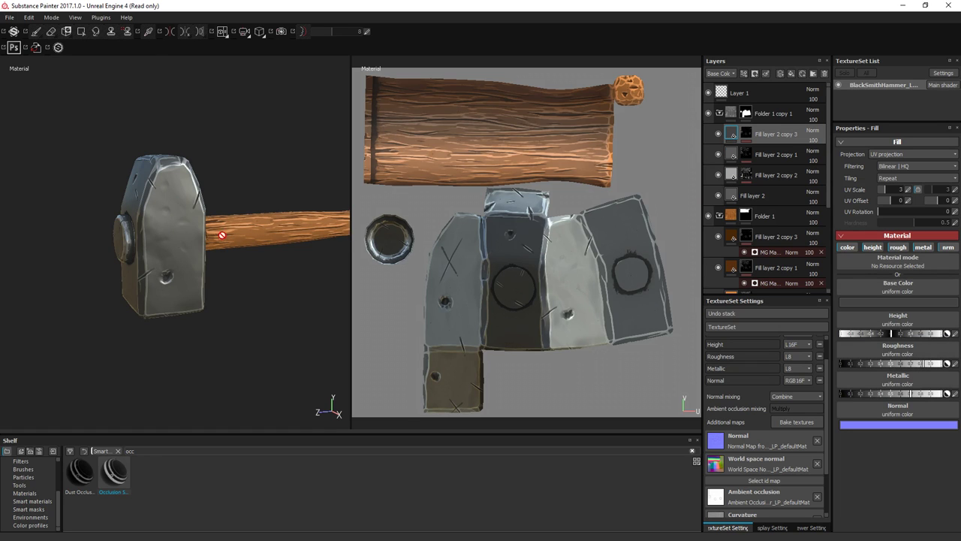
mouse_move(223, 236)
alt+mouse_down()
mouse_move(140, 258)
mouse_move(167, 288)
mouse_move(193, 239)
mouse_move(189, 122)
mouse_move(150, 195)
mouse_move(268, 298)
mouse_move(507, 250)
mouse_move(175, 252)
mouse_move(193, 259)
alt+mouse_up()
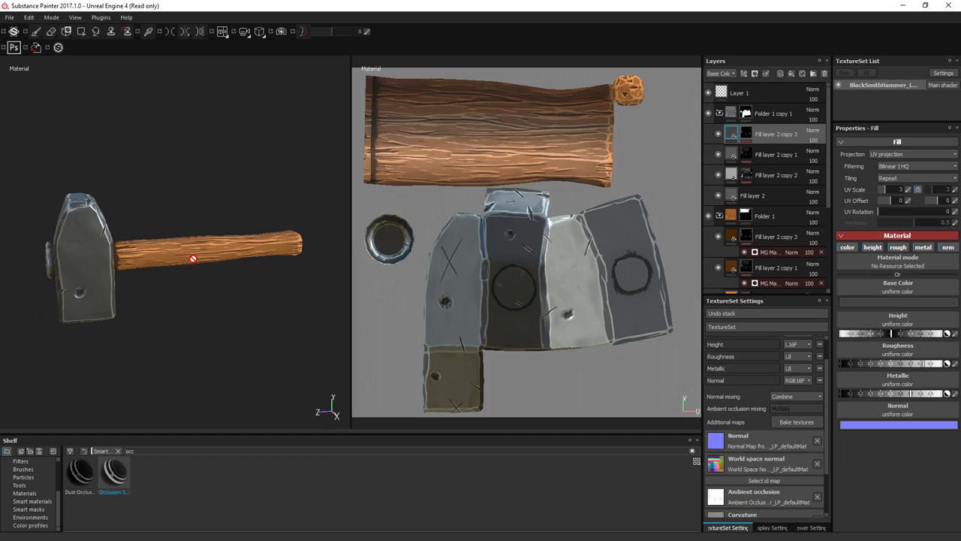